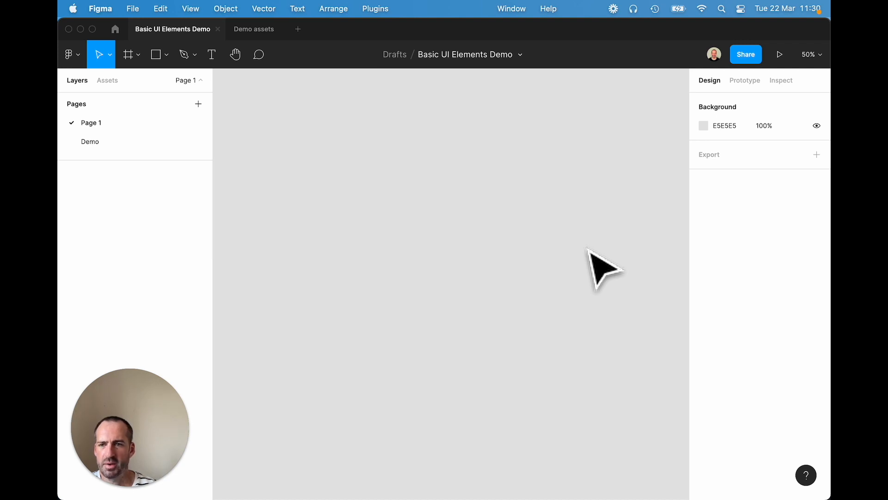
Draw a frame about 1312 × 778 on the empty canvas and apply the Desktop 1440 × 1024 preset size.
click(134, 64)
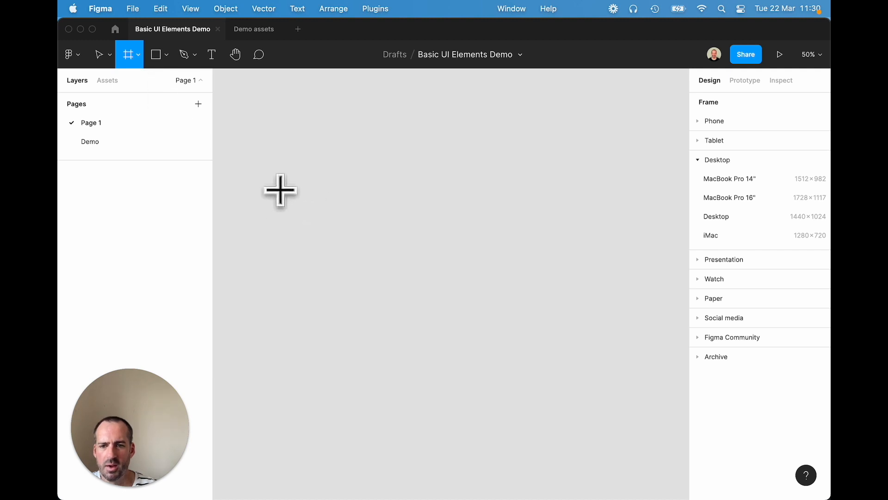
drag(269, 187, 656, 417)
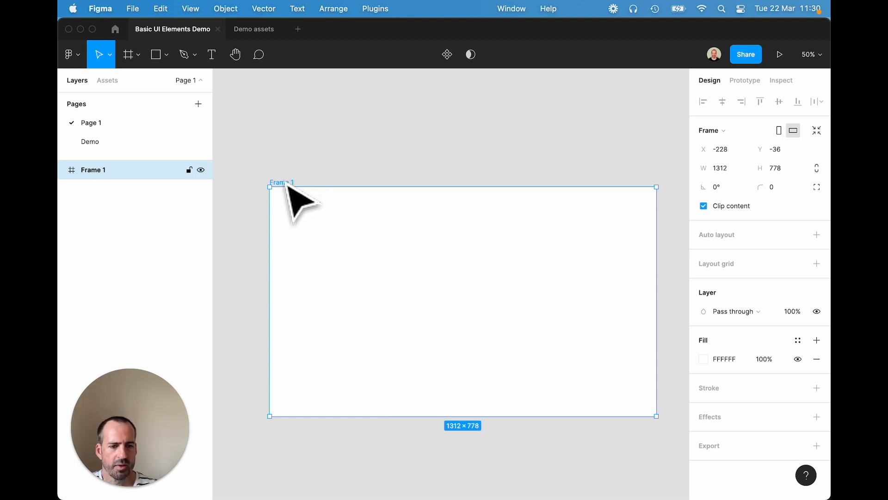
click(735, 130)
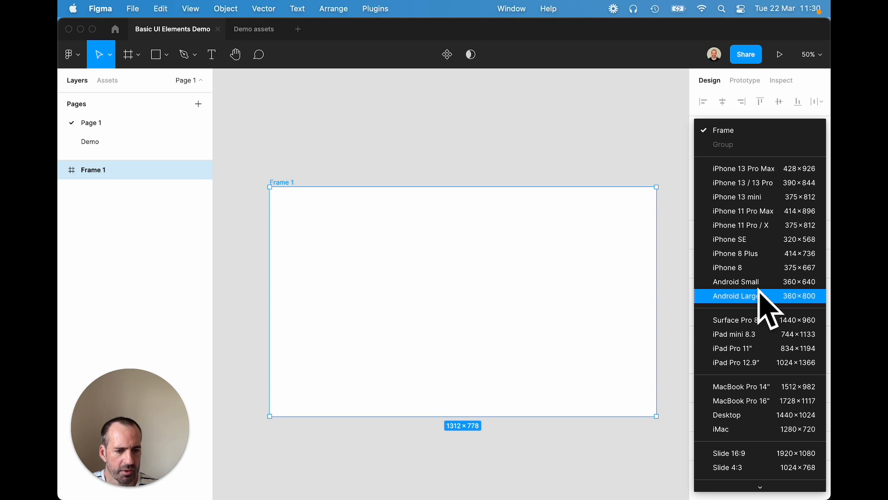
click(773, 435)
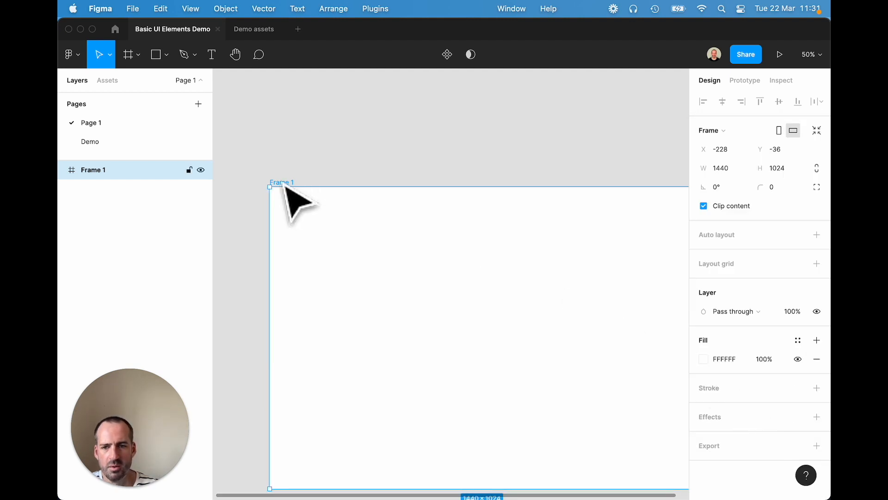
Shorten the frame and set its height to 800.
key(minus)
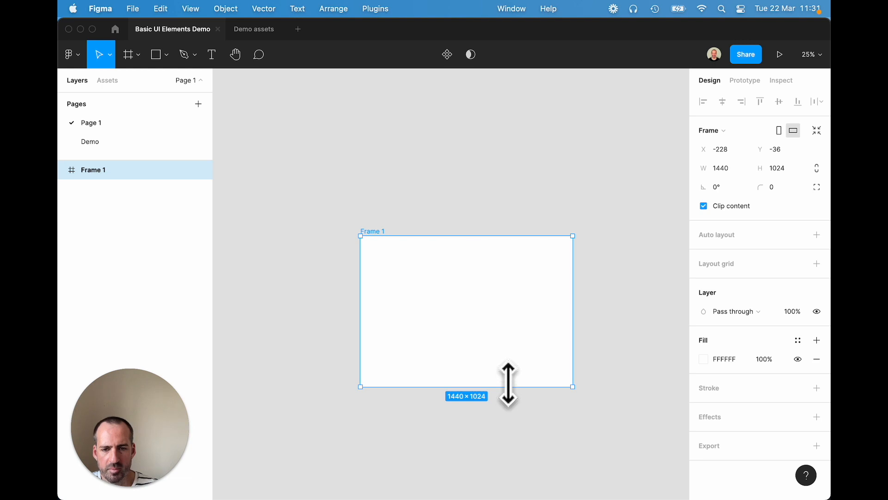
drag(509, 388, 508, 339)
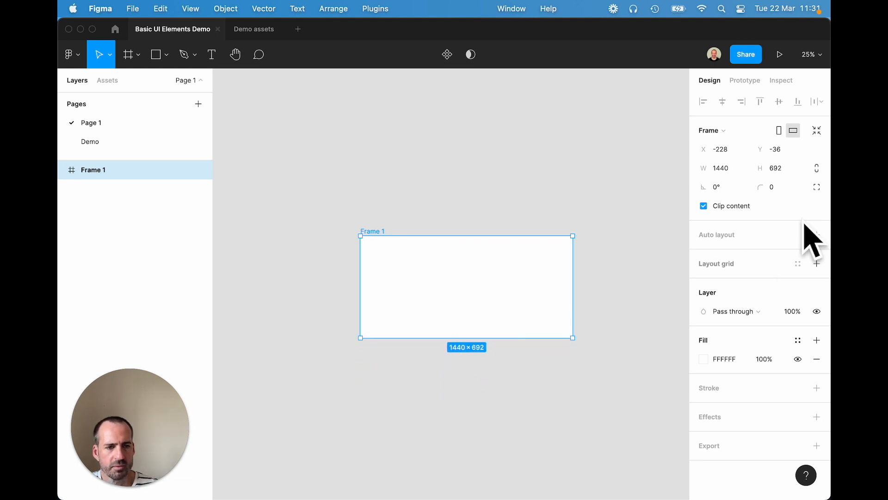
click(777, 168)
text(800)
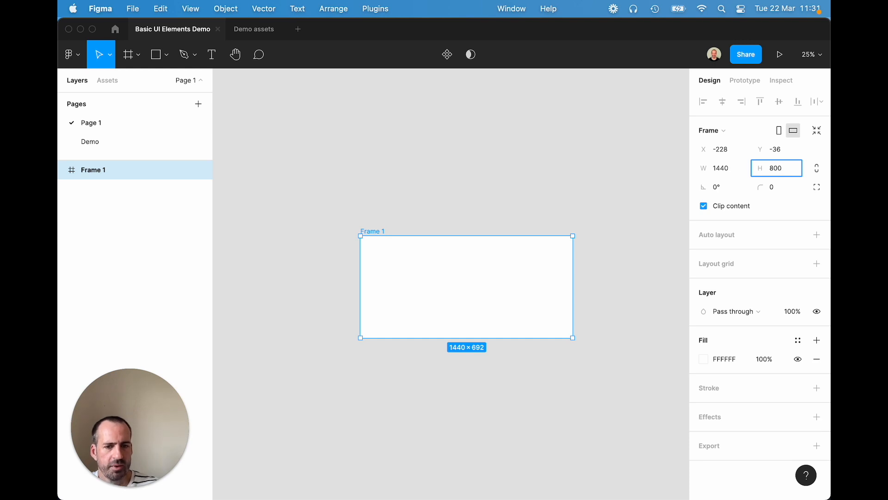
key(Return)
Move the frame on the canvas to about X -304, Y -114 and deselect it.
drag(377, 232, 351, 221)
key(super+equal)
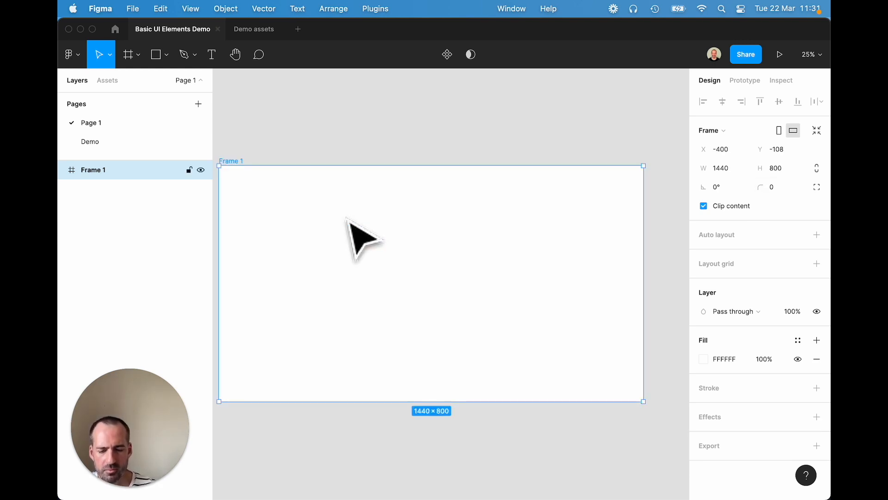
drag(234, 163, 263, 162)
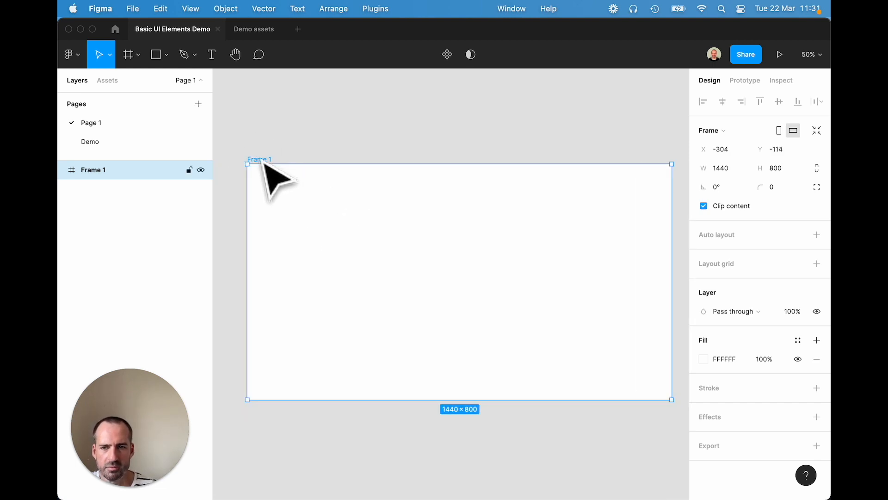
click(451, 114)
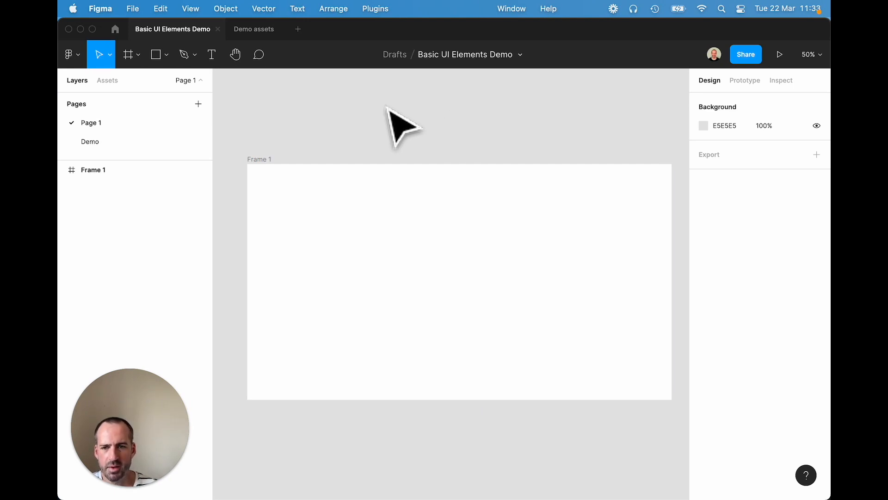
Change the frame's fill colour to black (000000).
click(259, 160)
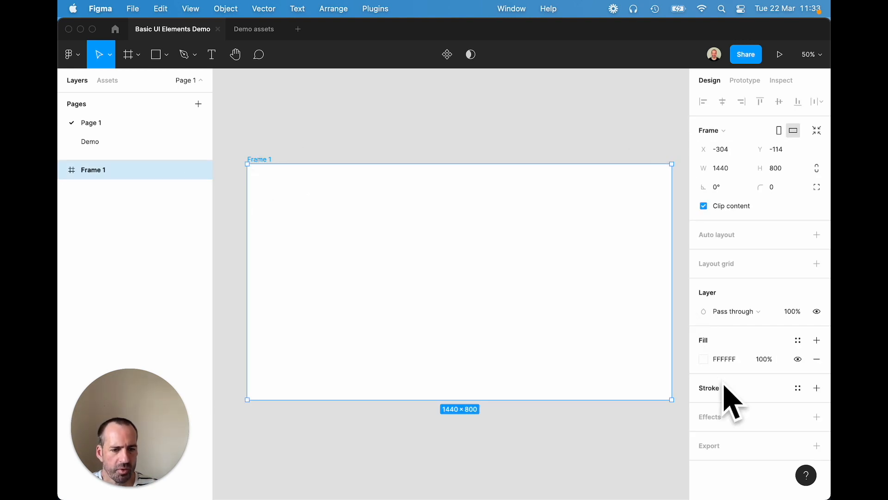
click(704, 359)
drag(671, 341, 545, 354)
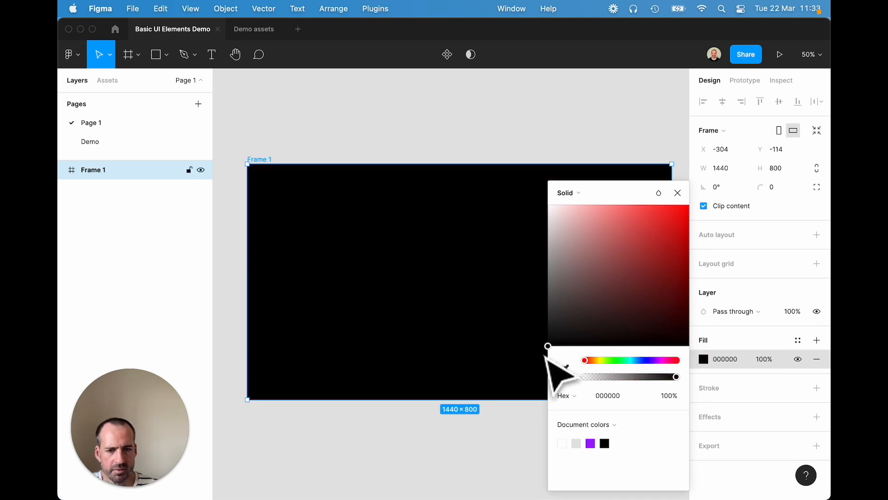
click(510, 122)
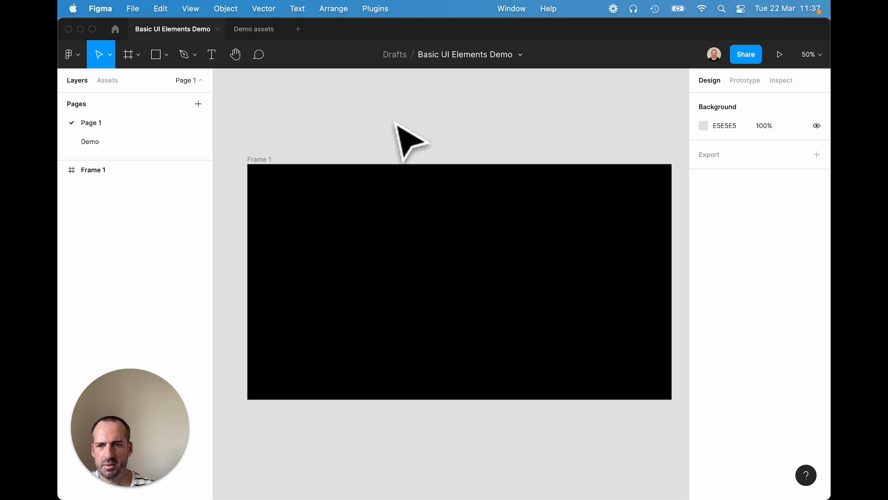
Add a text object in the frame containing the line "Lorem ipsum dolor sit amet, consectetur" copied from Text.txt in TextEdit.
click(213, 56)
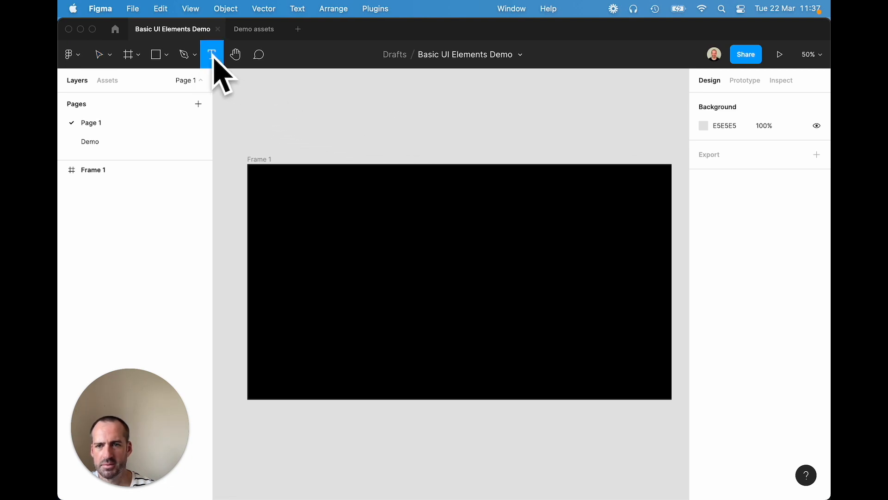
click(307, 230)
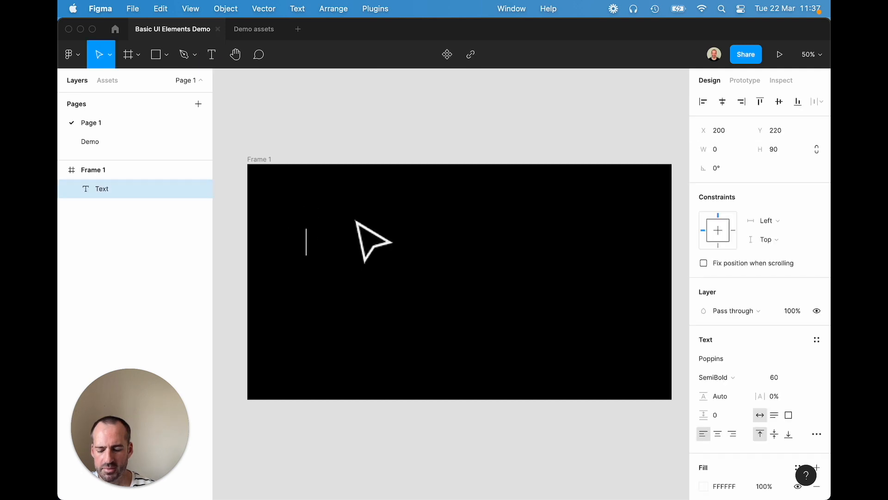
key(super+Tab)
key(super+Tab)
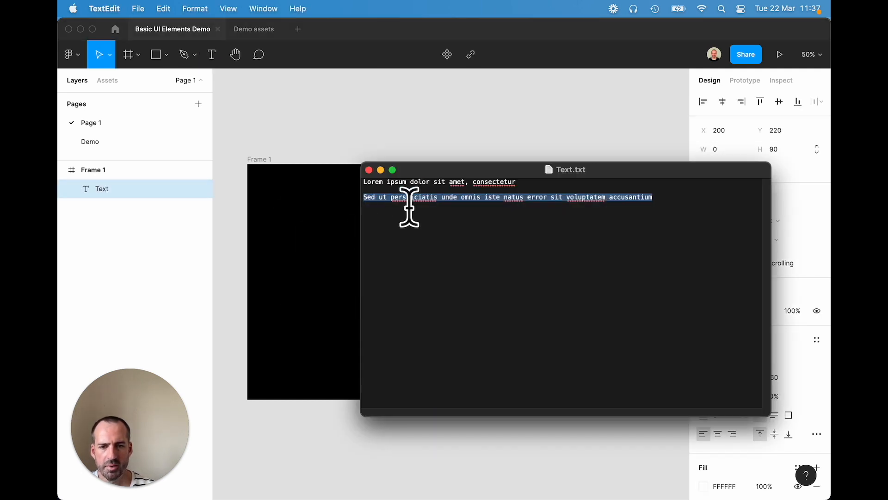
triple_click(421, 182)
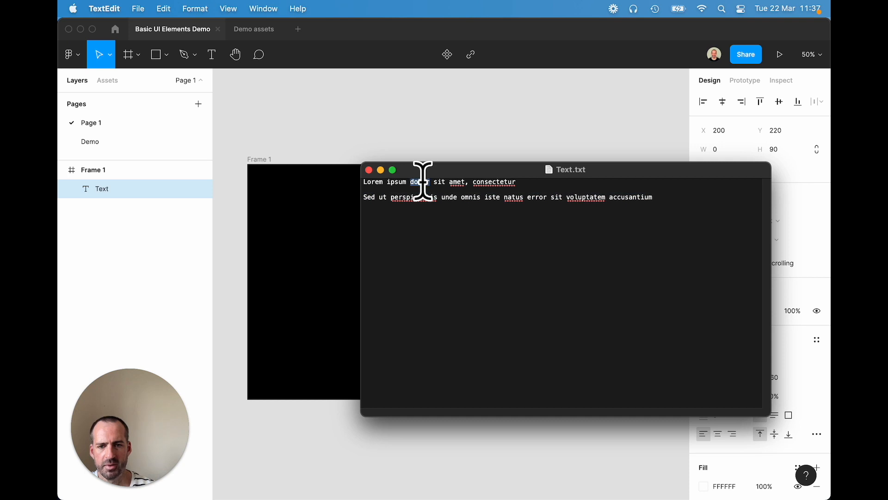
triple_click(423, 182)
key(super+c)
key(super+Tab)
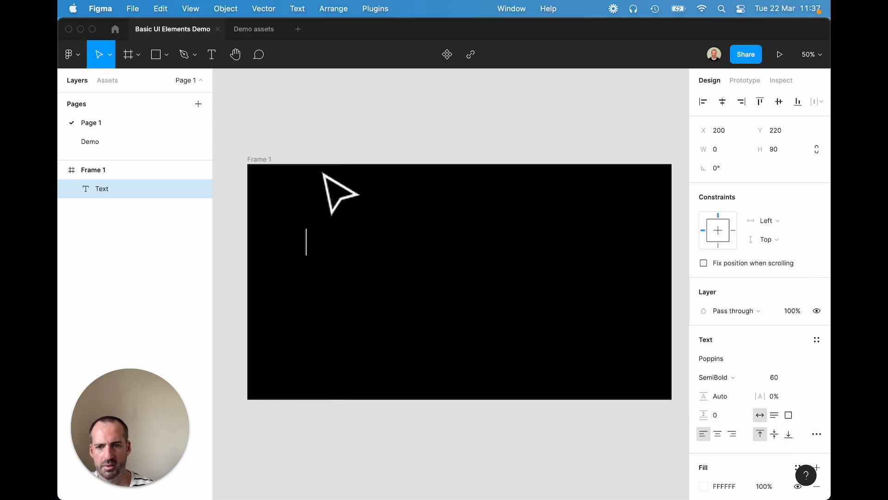
key(super+v)
key(Escape)
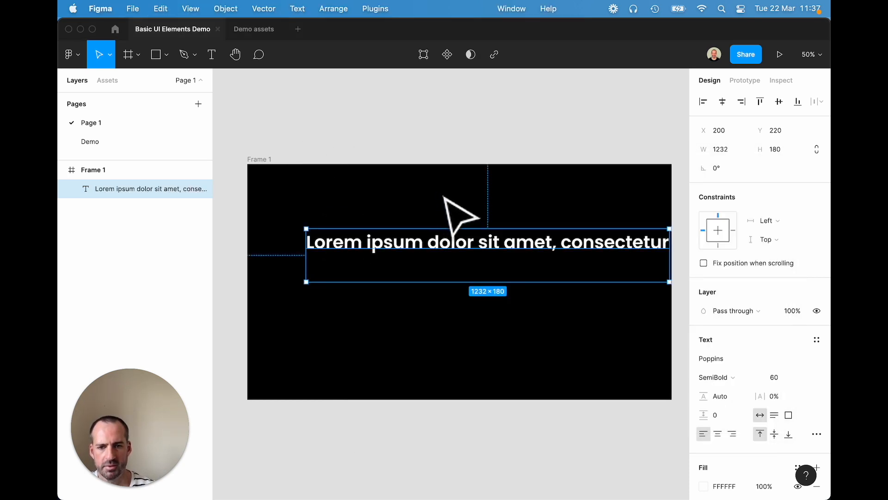
Resize the heading's text box to about 678 × 188 so it wraps onto two lines, and move it to about X 146, Y 180.
drag(523, 204, 476, 203)
drag(620, 254, 458, 254)
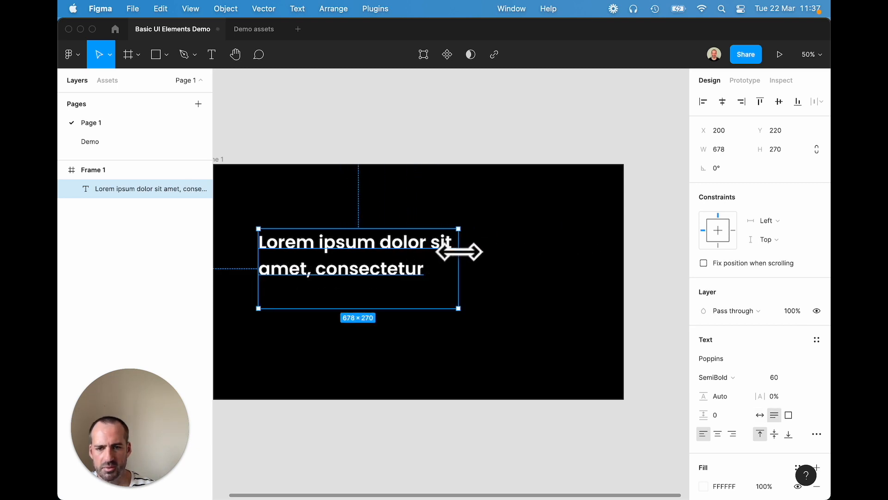
drag(374, 209, 434, 222)
drag(423, 321, 424, 298)
drag(402, 258, 385, 247)
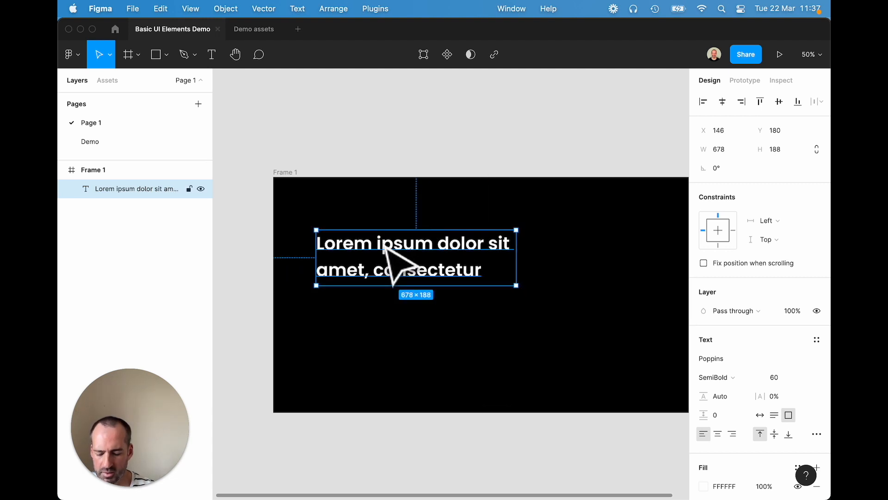
Duplicate the heading directly below it and replace the copy's text with "Sed ut perspiciatis unde omnis iste natus error sit voluptatem accusantium" from TextEdit's Text.txt.
key(super+v)
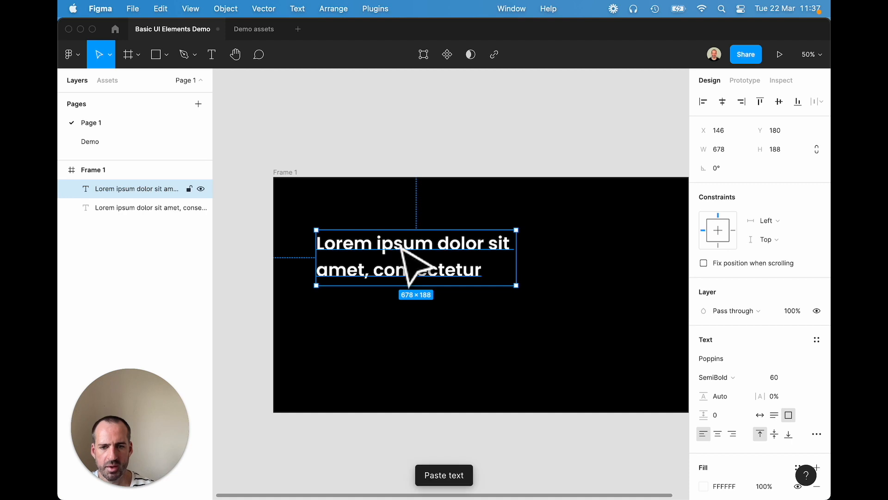
drag(416, 262, 412, 301)
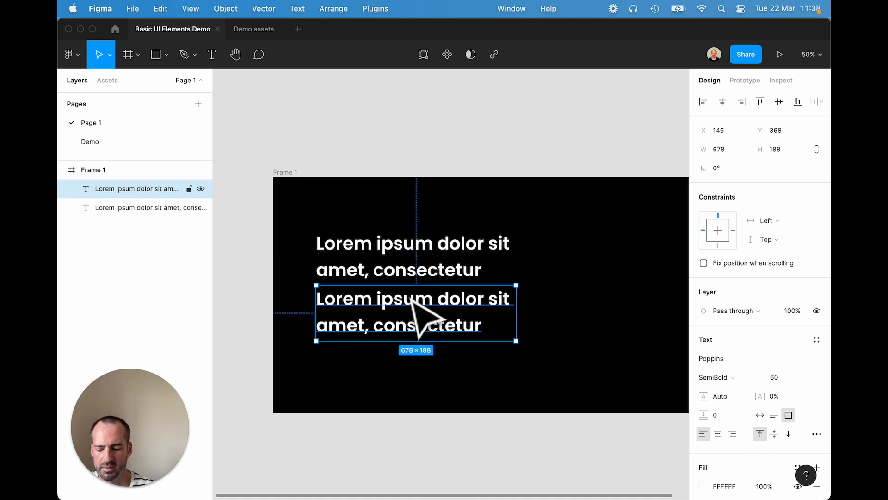
key(super+Tab)
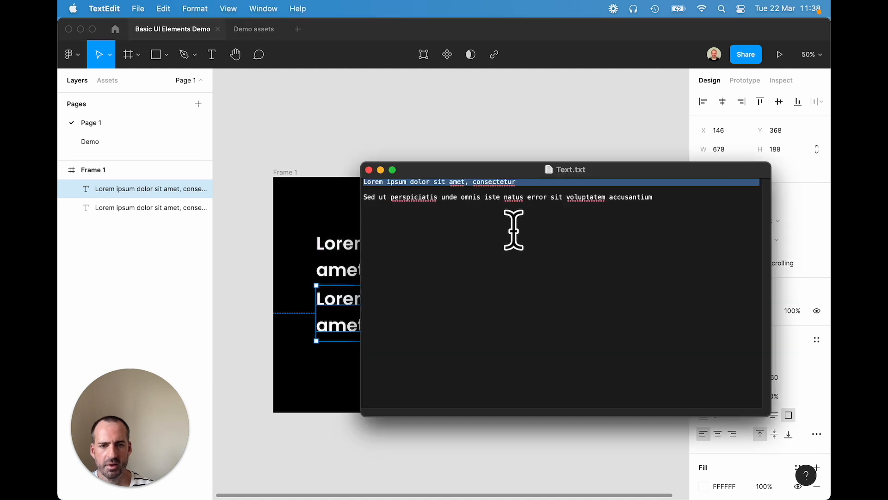
triple_click(513, 197)
key(super+c)
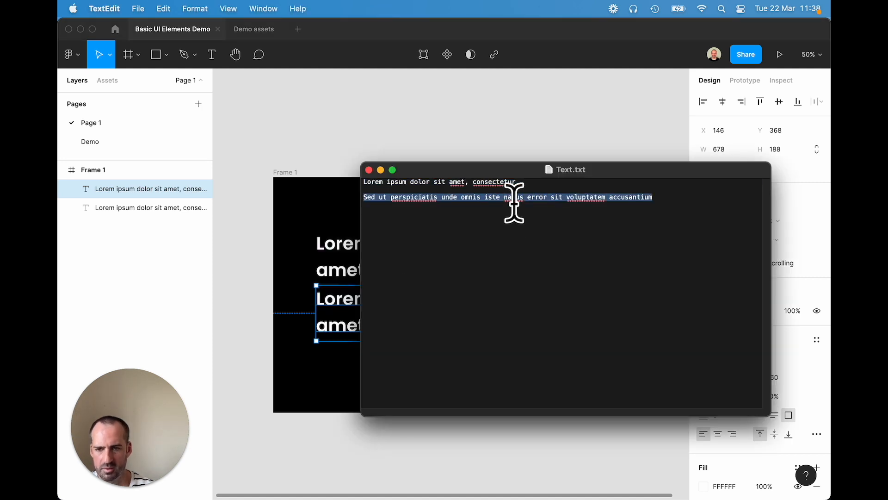
click(351, 152)
double_click(355, 301)
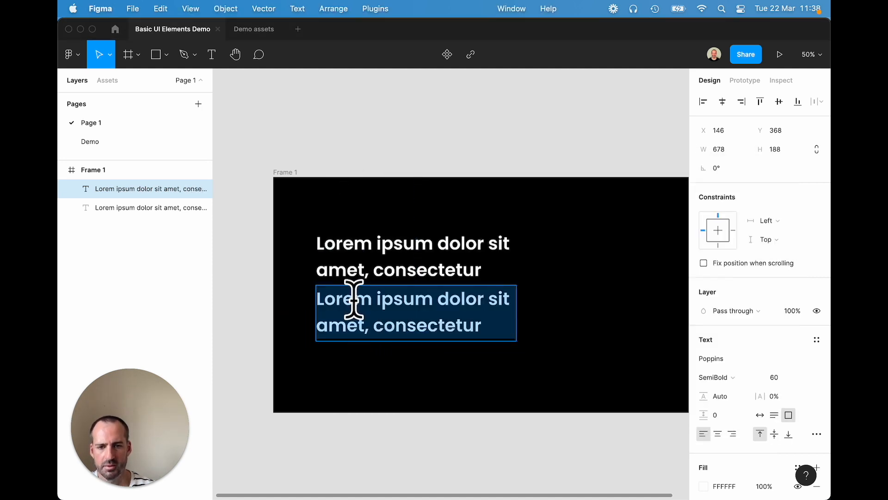
key(super+v)
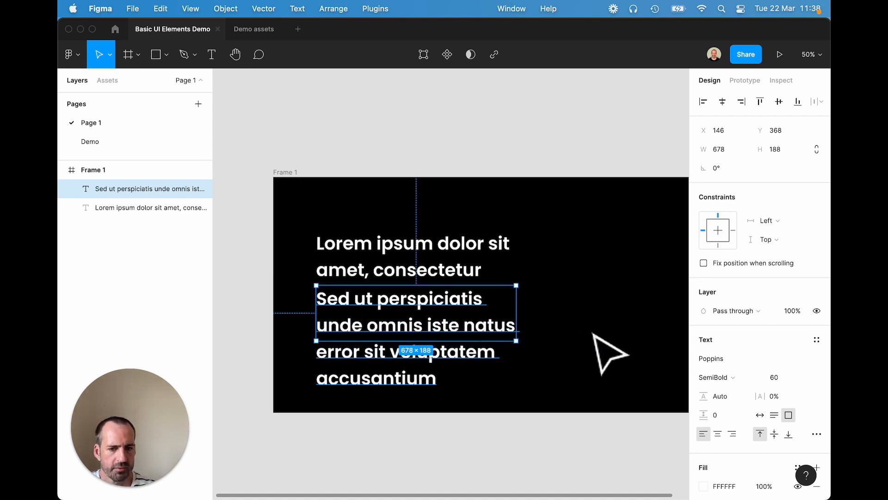
click(578, 350)
Set the lower text block's font size to 40 and its font weight to Regular.
click(484, 335)
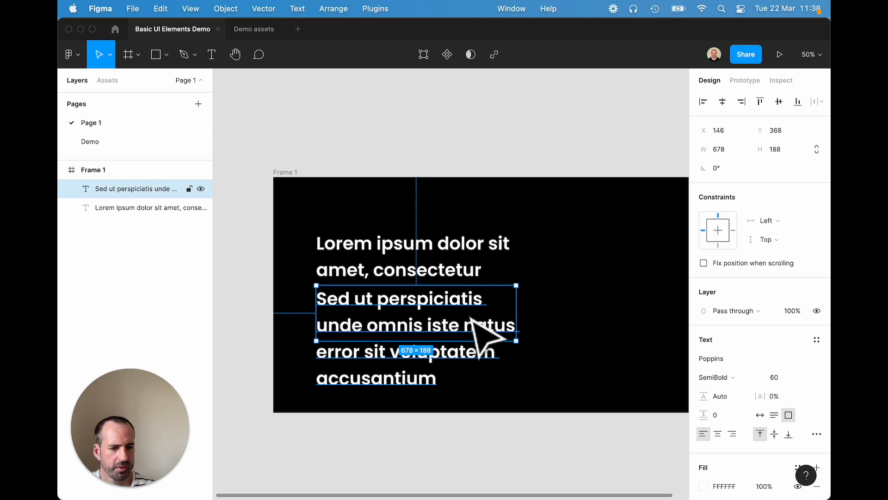
click(771, 377)
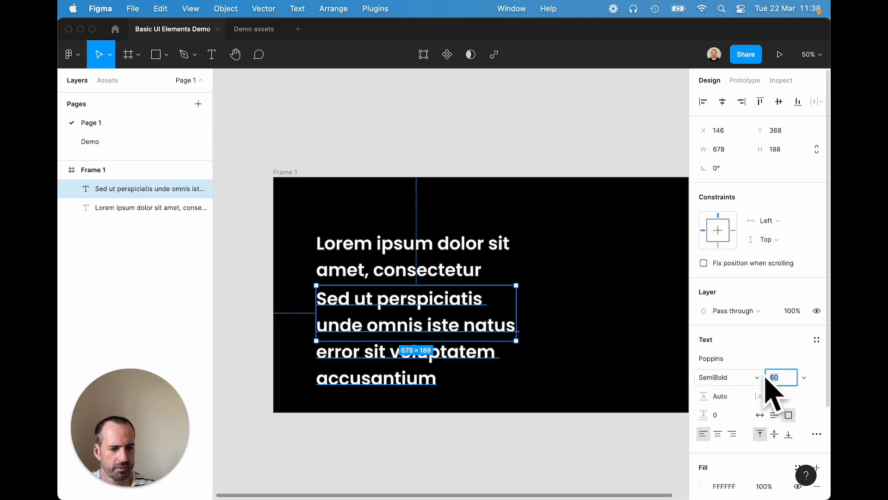
text(30)
key(Return)
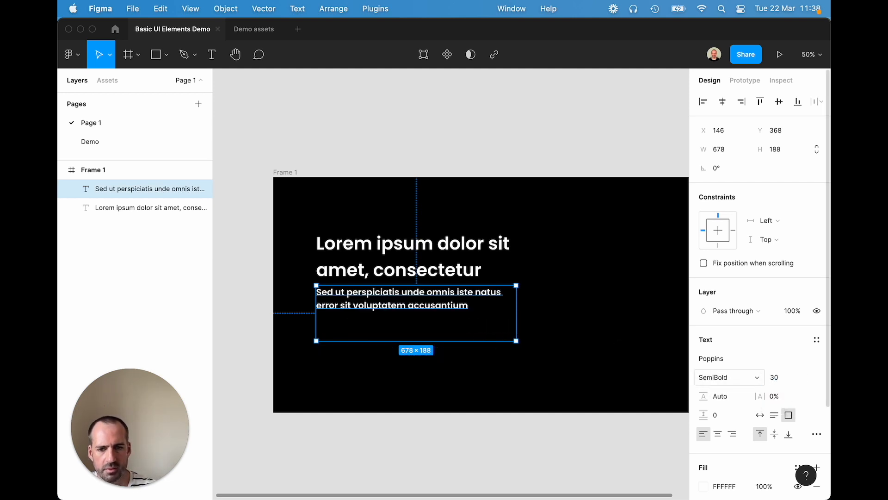
click(771, 378)
text(40)
key(Return)
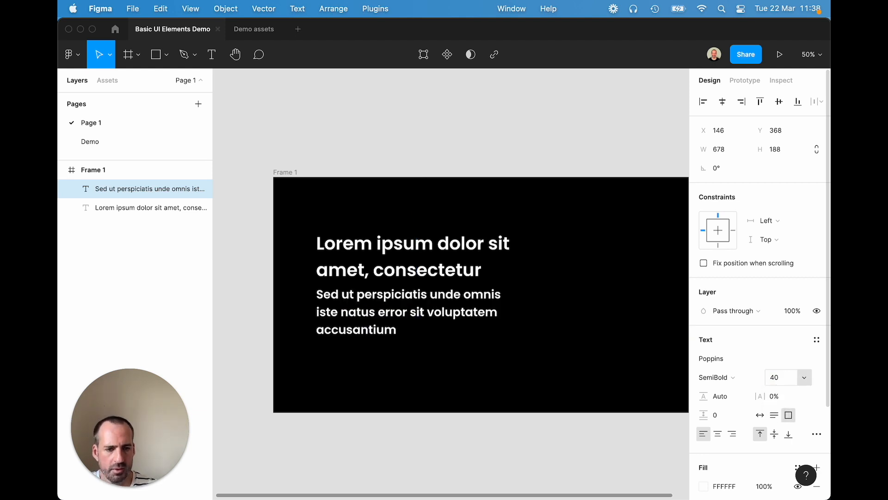
click(733, 378)
click(735, 350)
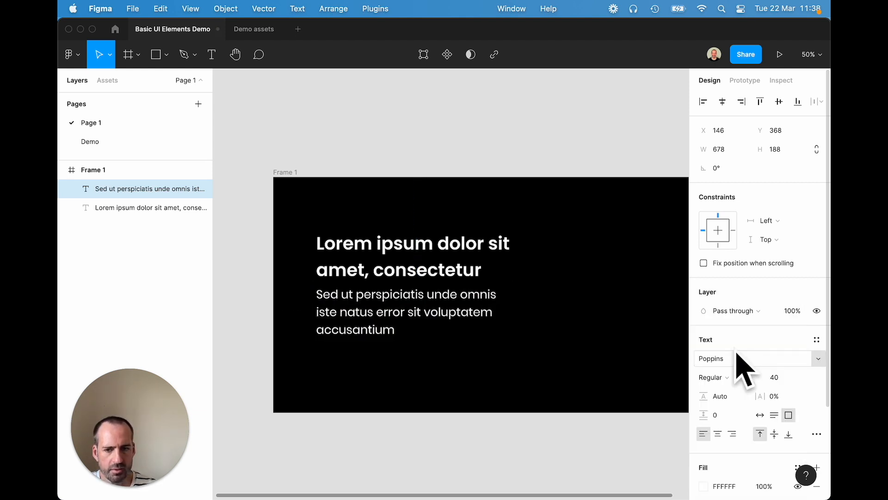
Move the heading and the text below it together slightly down and to the left within the frame.
click(423, 280)
shift+click(406, 306)
drag(383, 297, 375, 307)
click(441, 430)
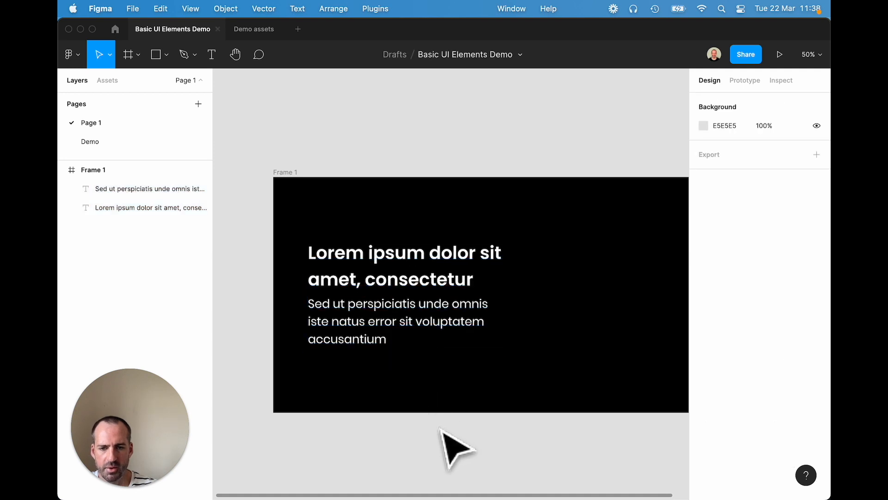
Copy the Graphic component from the Demo assets file and paste it into the Basic UI Elements Demo frame.
scroll(463, 424, right, 3)
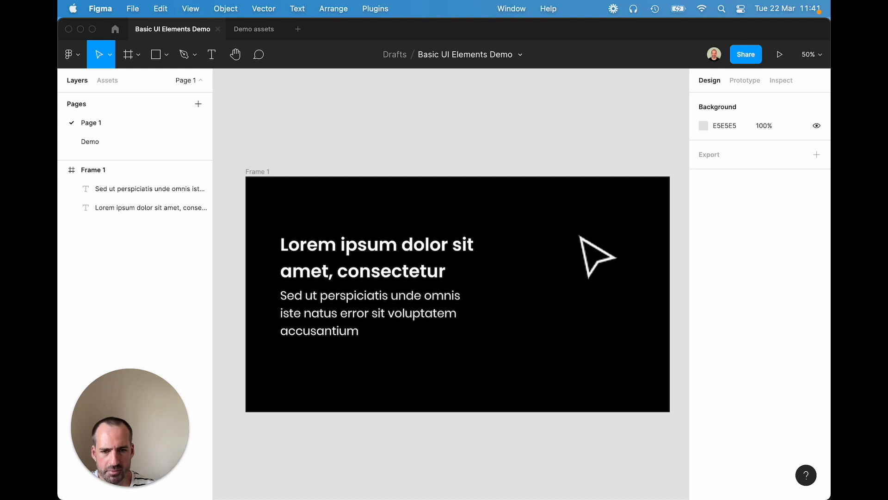
click(250, 28)
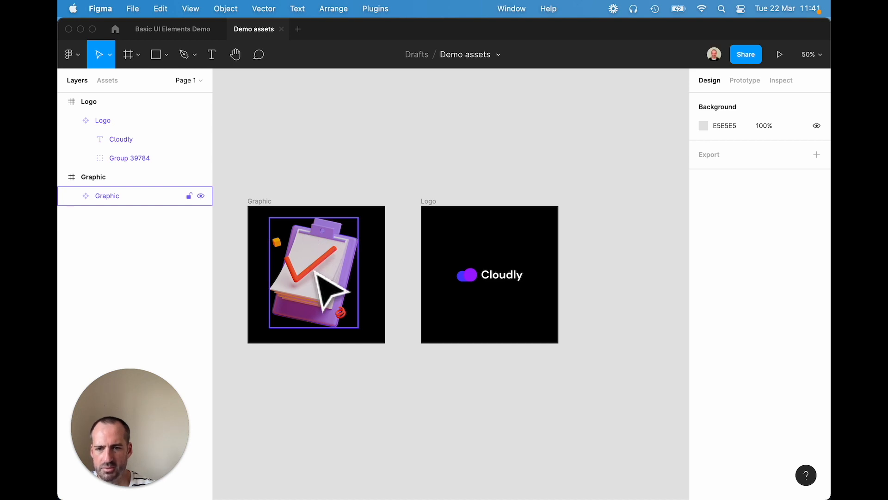
click(316, 273)
key(super+c)
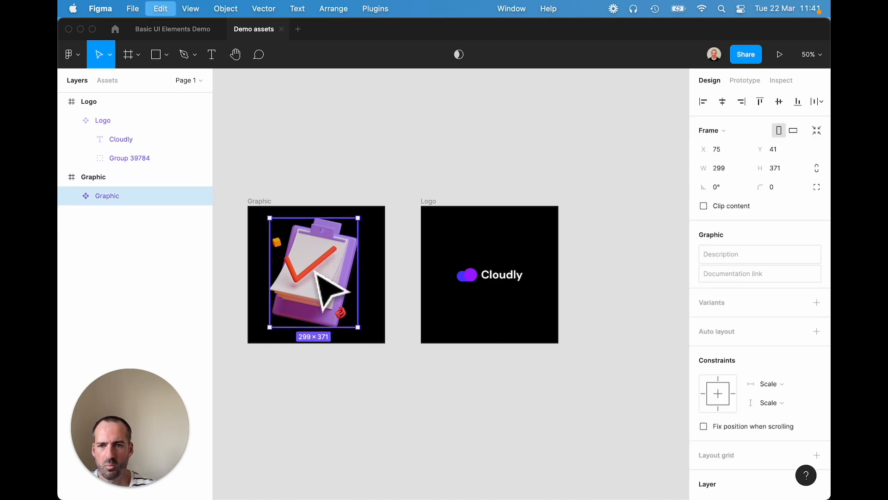
click(165, 23)
key(super+v)
Move the pasted clipboard graphic to the empty area beside the text and enlarge it to about 401 × 497.
drag(467, 284, 584, 299)
drag(613, 242, 629, 230)
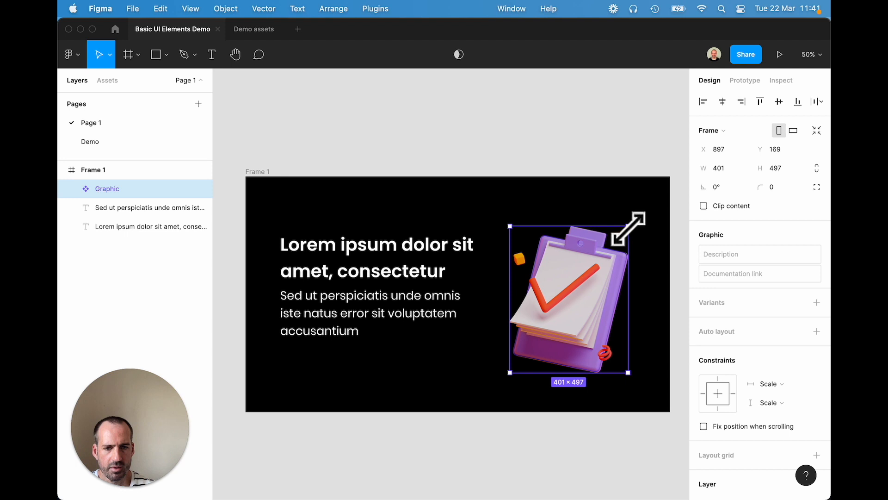
click(567, 136)
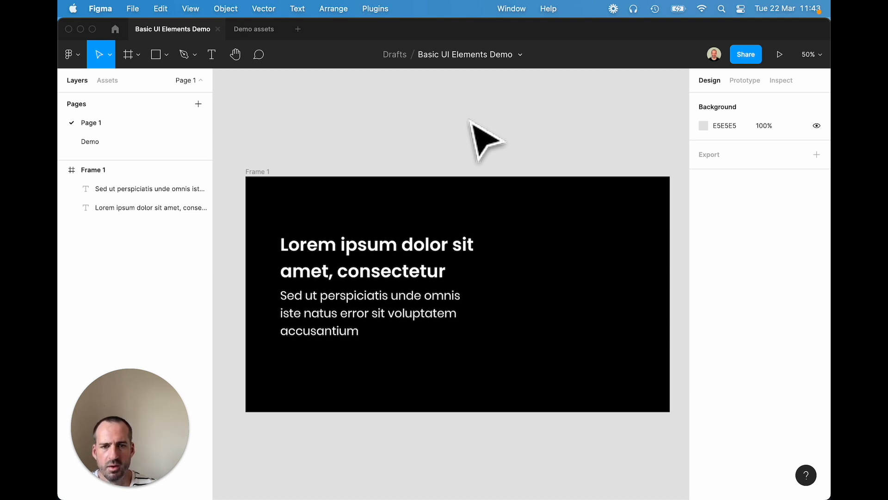
Import Graphic.png from the desktop into the frame beside the text and enlarge it to about 463 × 575.
drag(629, 30, 542, 31)
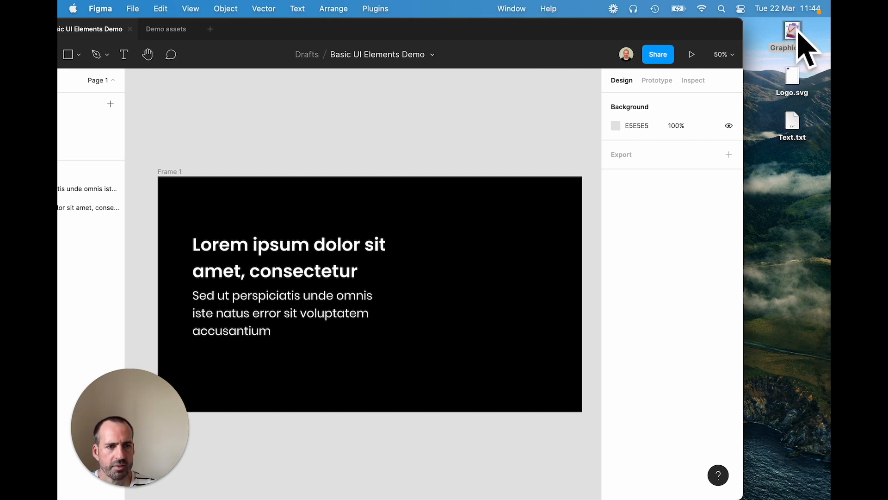
drag(800, 37, 476, 298)
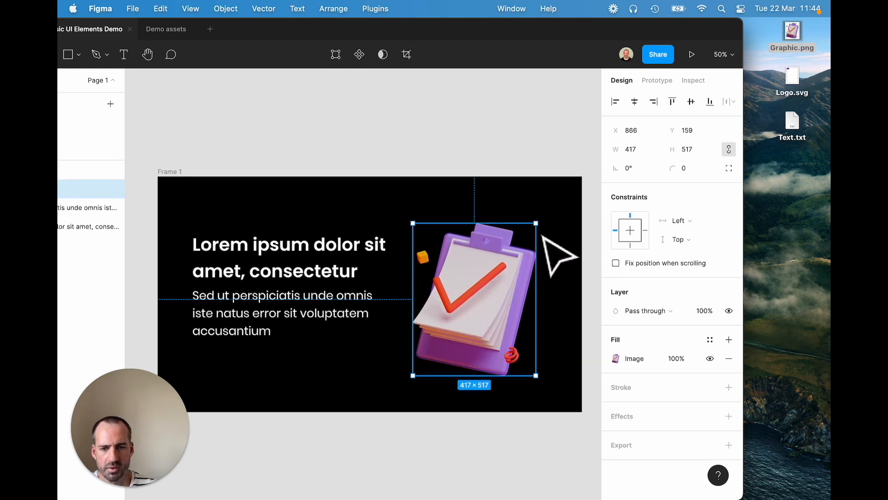
drag(537, 222, 544, 215)
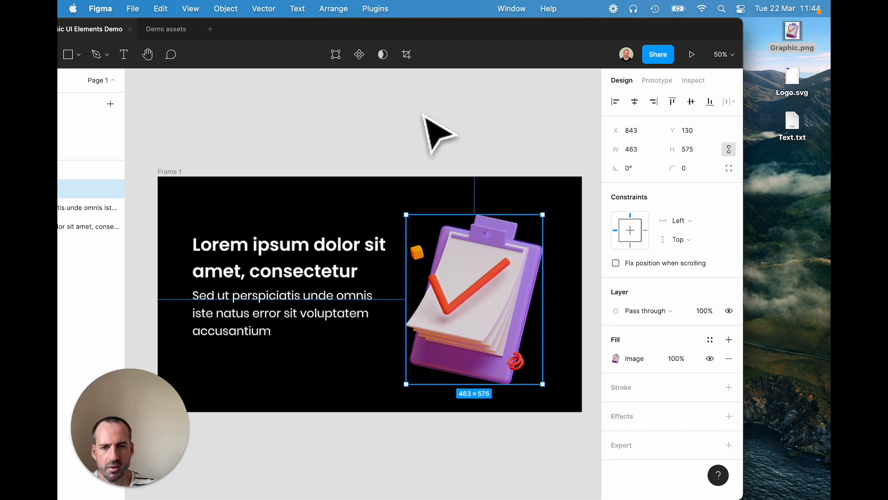
click(433, 133)
drag(492, 54, 579, 26)
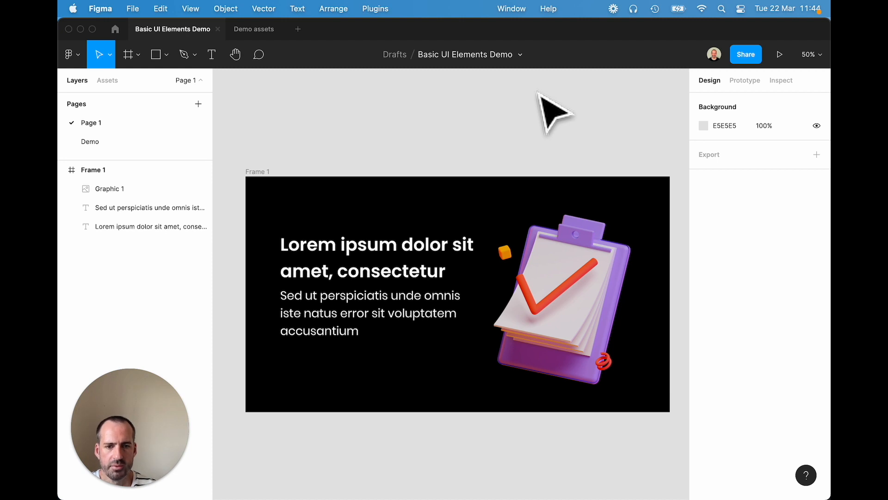
Nudge the clipboard graphic slightly up and to the right, to about X 857, Y 112.
click(566, 289)
drag(563, 289, 569, 282)
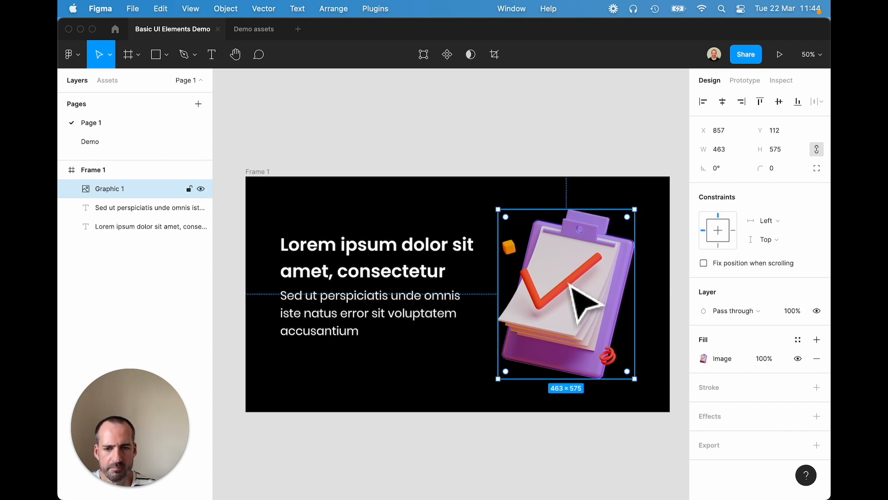
click(418, 123)
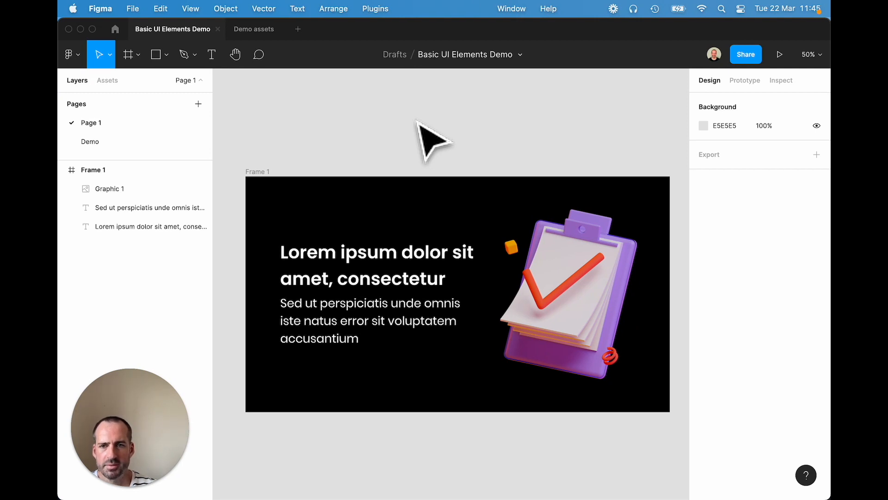
Copy the Logo component from the Demo assets file, try it above the heading in the frame, and delete it.
click(258, 30)
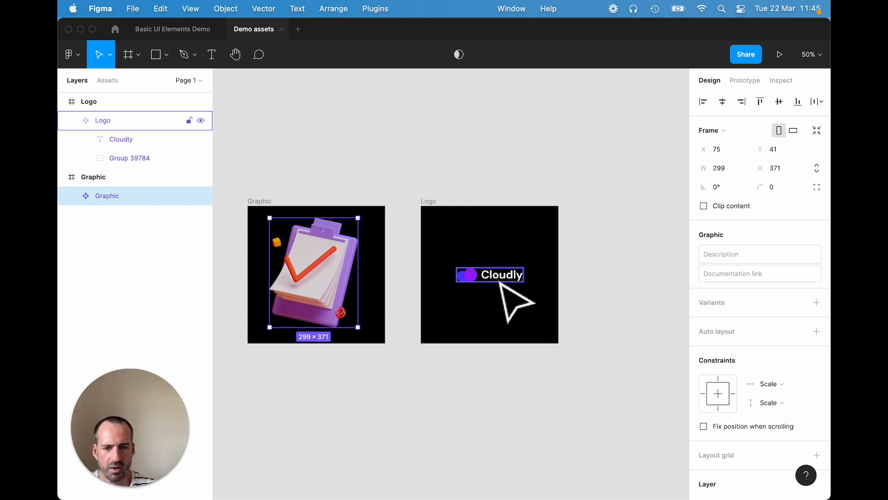
click(505, 300)
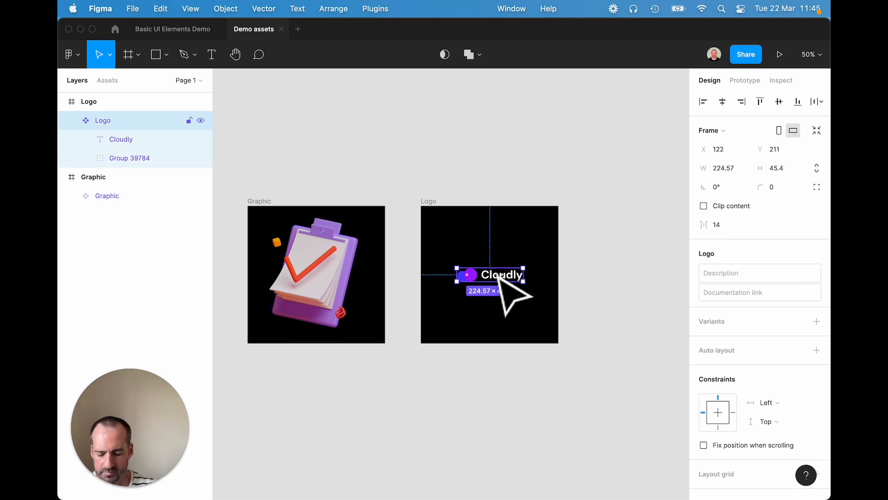
click(176, 35)
click(259, 173)
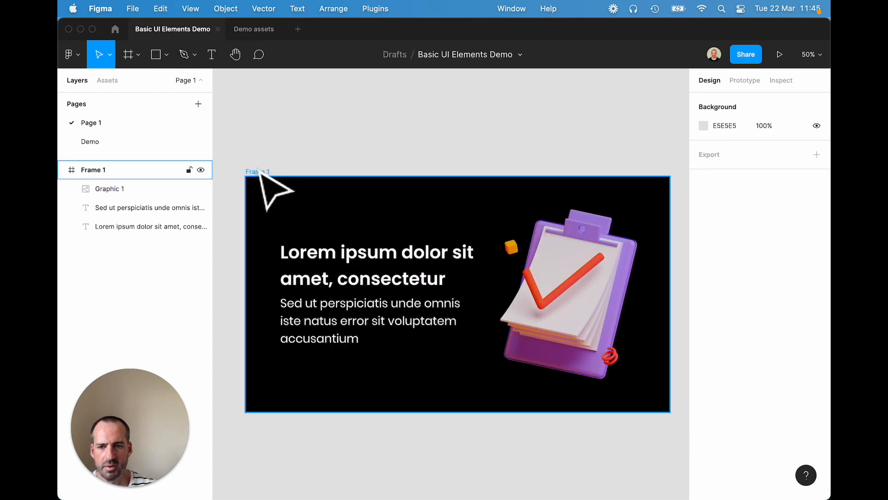
key(super+v)
drag(315, 245, 323, 208)
key(Delete)
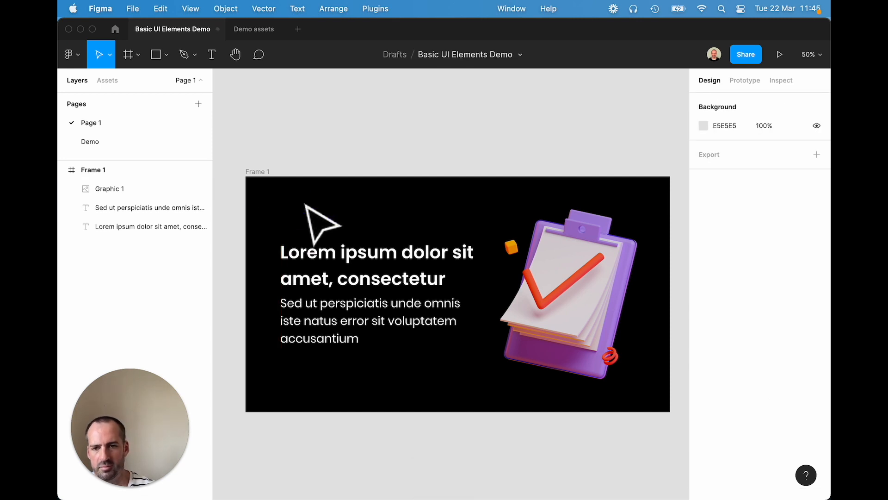
Import Logo.svg from the desktop into the frame above the heading, aligned with the text's left edge.
drag(631, 32, 544, 30)
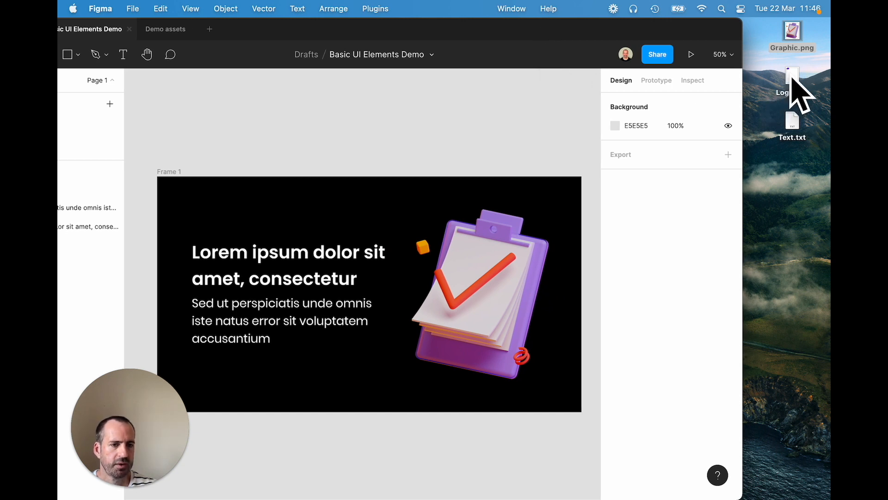
drag(794, 77, 225, 213)
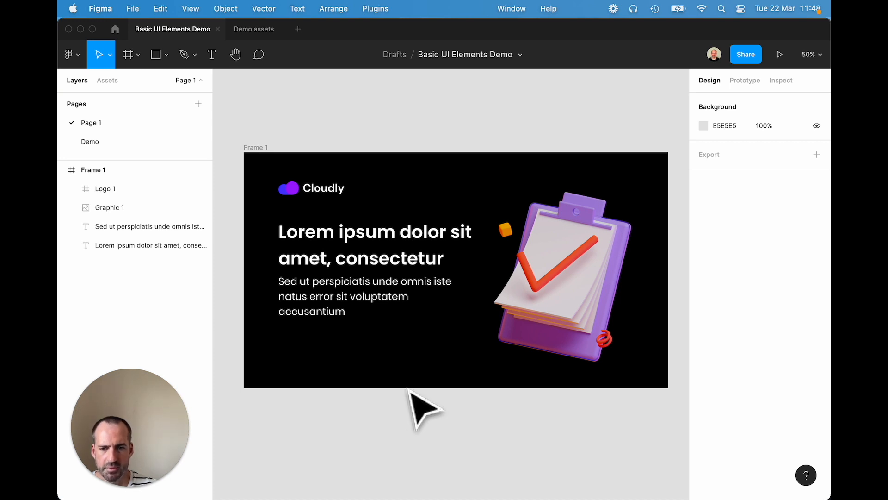
Duplicate the supporting text below itself and change the copy to "Products" at font size 40 with auto-width sizing.
click(354, 304)
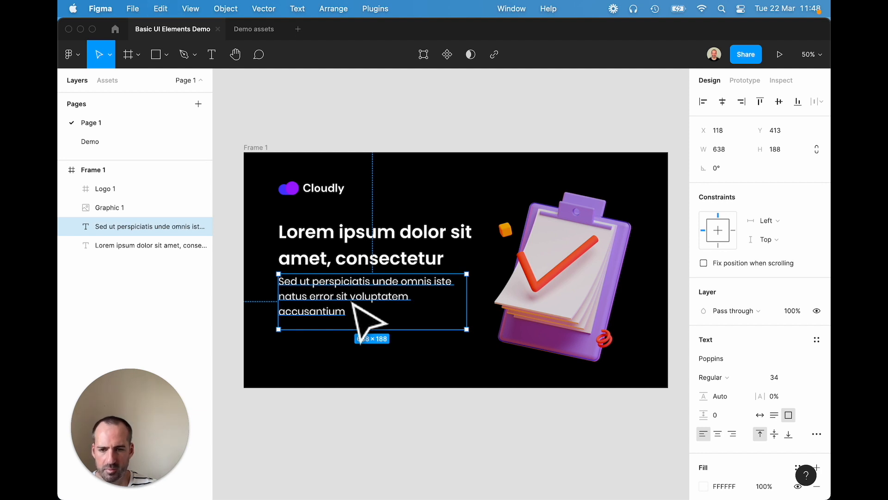
key(super+v)
drag(356, 302, 376, 348)
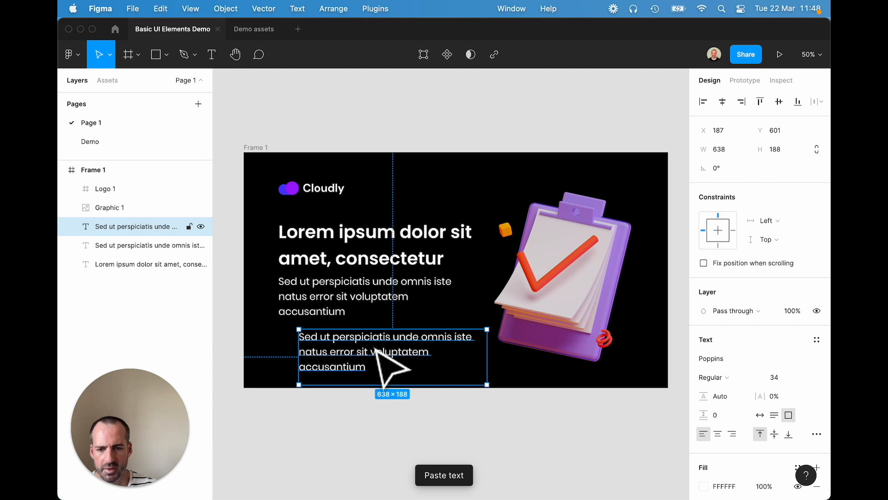
double_click(376, 349)
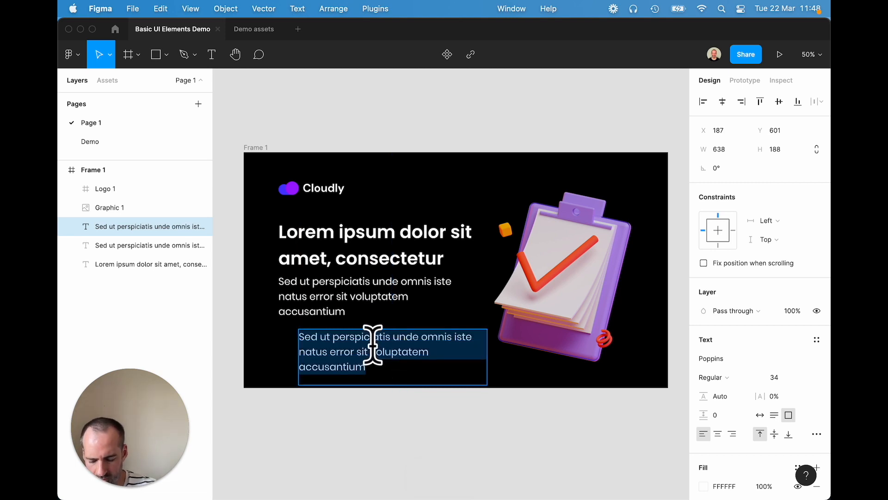
text(Product)
key(Escape)
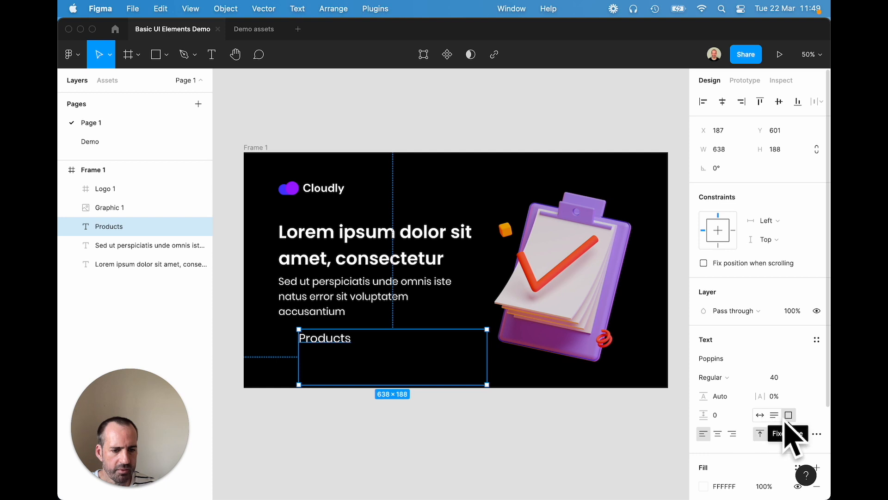
click(761, 415)
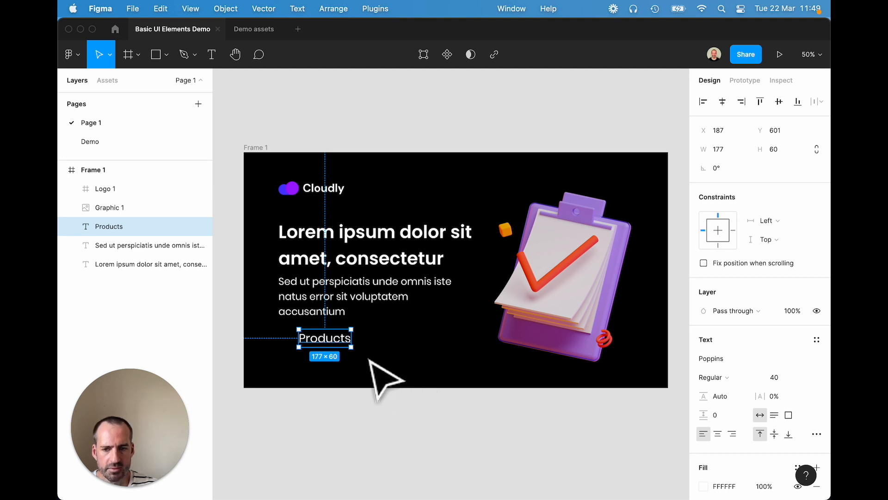
Move the Products text up level with the logo and add a copy to its right reading "Services".
drag(330, 344, 512, 195)
key(super+v)
double_click(504, 188)
text(Service)
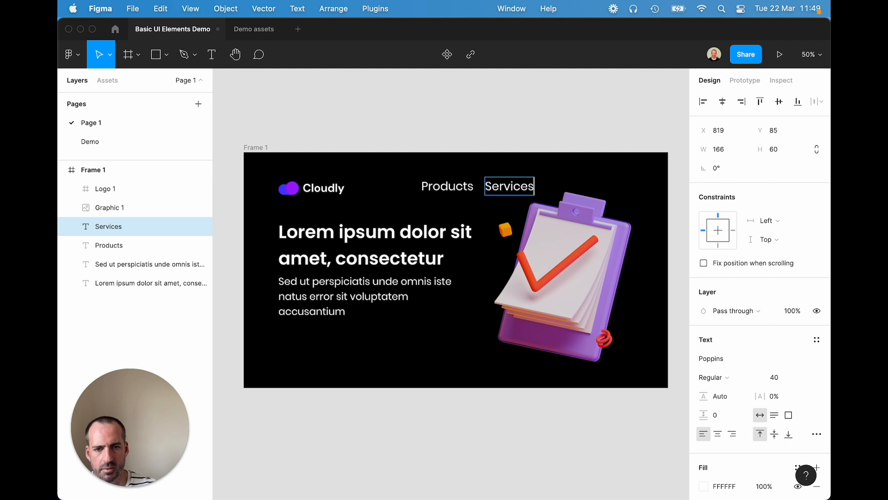
key(Escape)
Duplicate the Services label to its right in the same row and change the copy's text to "About us".
key(super+c)
key(super+v)
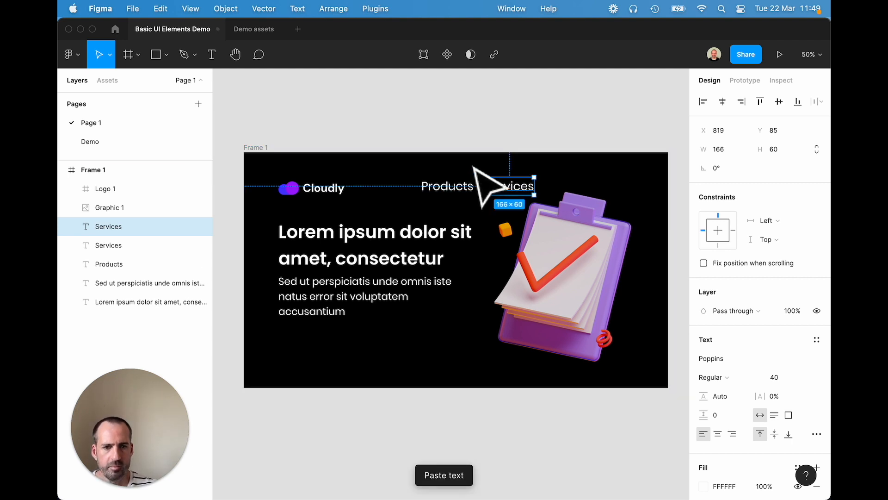
drag(520, 187, 589, 192)
double_click(571, 186)
text(About us)
key(Escape)
Duplicate the About us label to its right in the same row and change the copy's text to "Support".
key(super+c)
key(super+v)
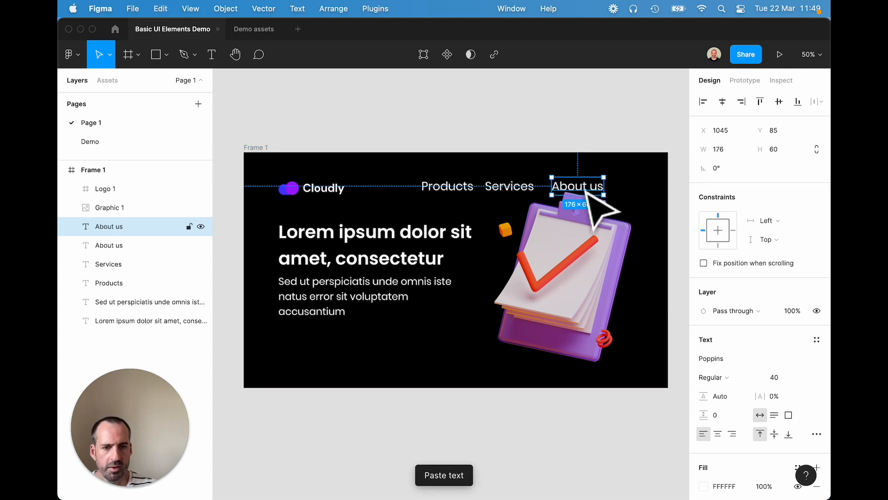
drag(574, 193, 648, 192)
double_click(629, 186)
text(Su)
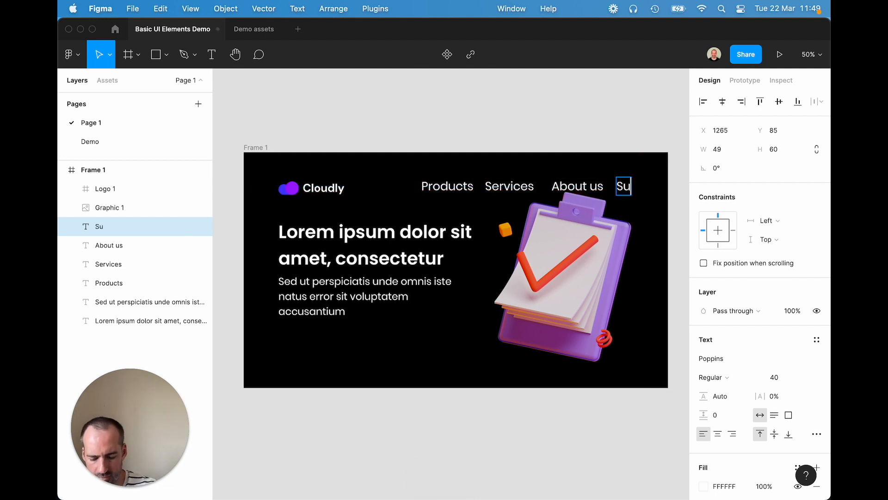
text(pport)
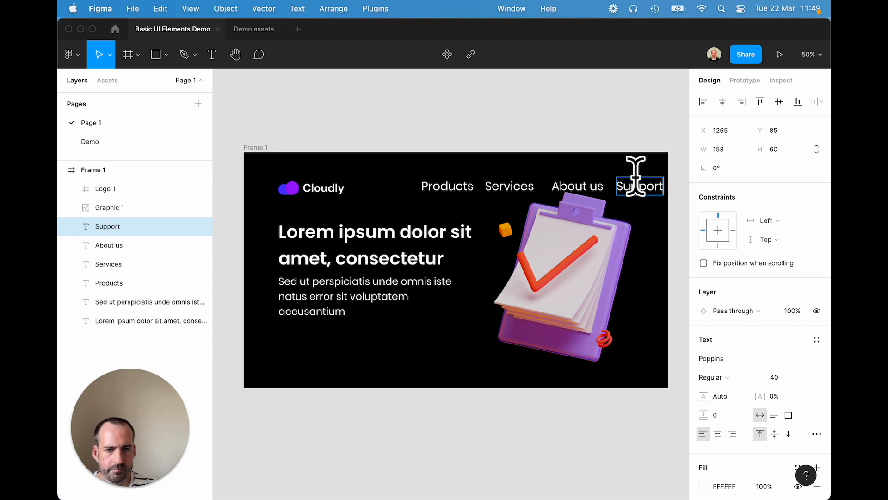
key(Escape)
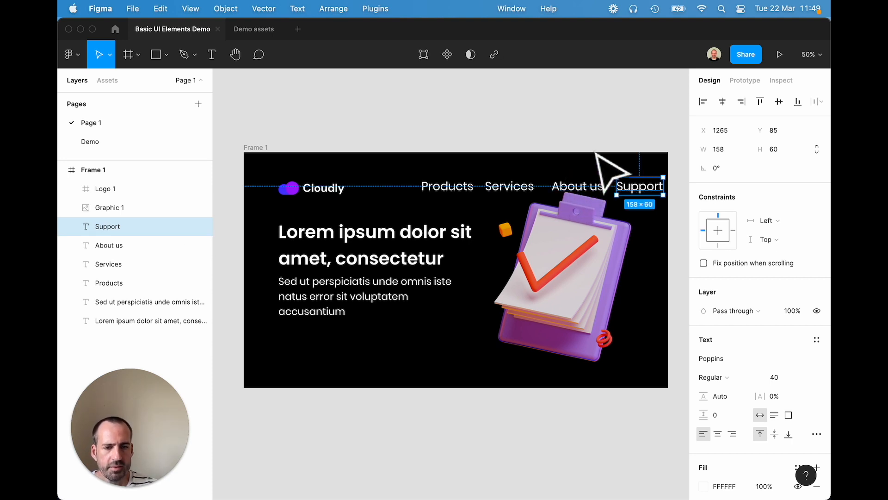
Reduce the font size of the Products, Services, About us and Support labels together, trying 30 and settling on 25.
shift+click(576, 188)
shift+click(500, 189)
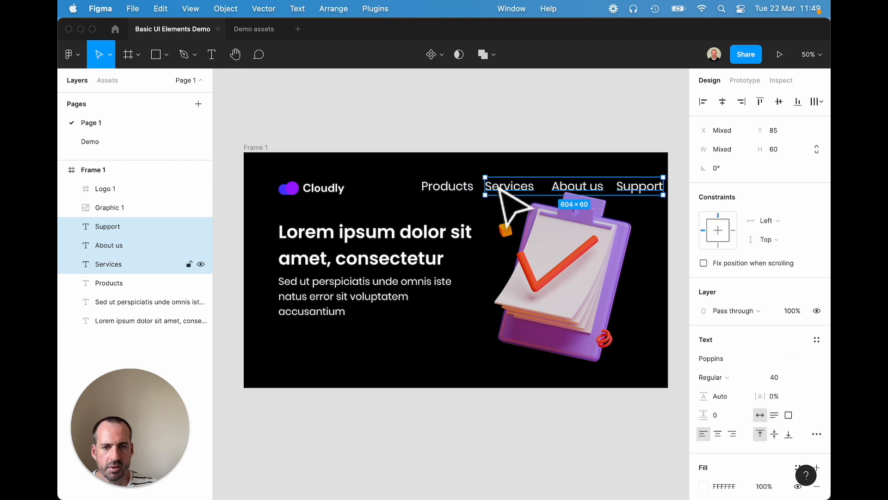
shift+click(453, 190)
click(783, 382)
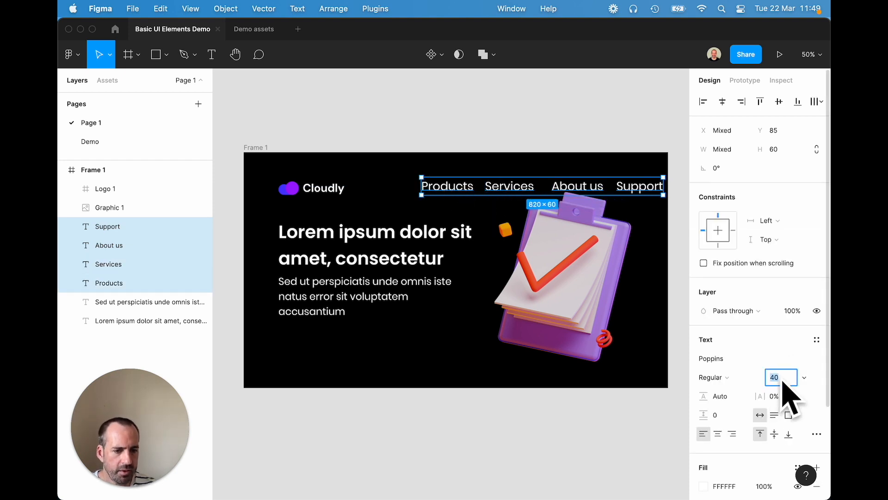
text(30)
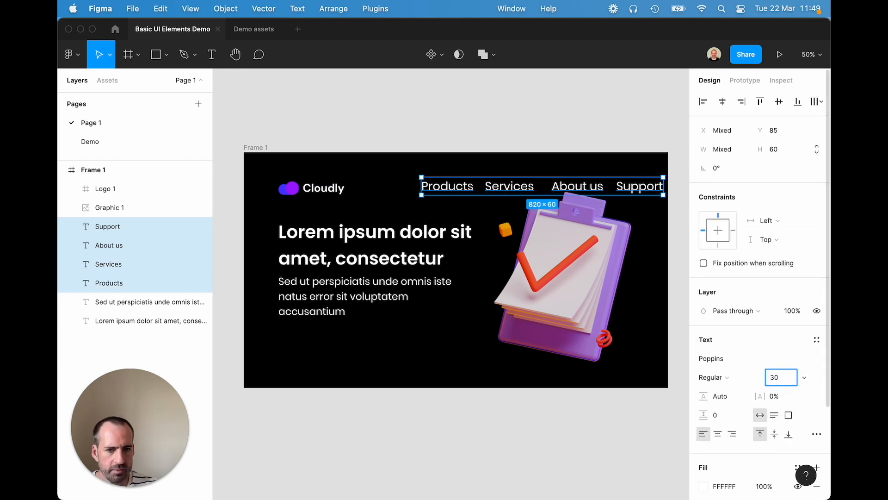
key(Return)
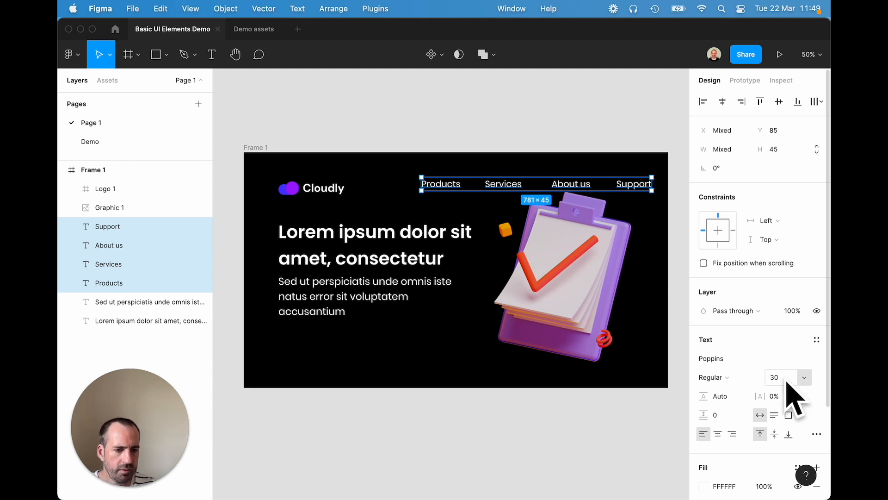
click(770, 383)
text(25)
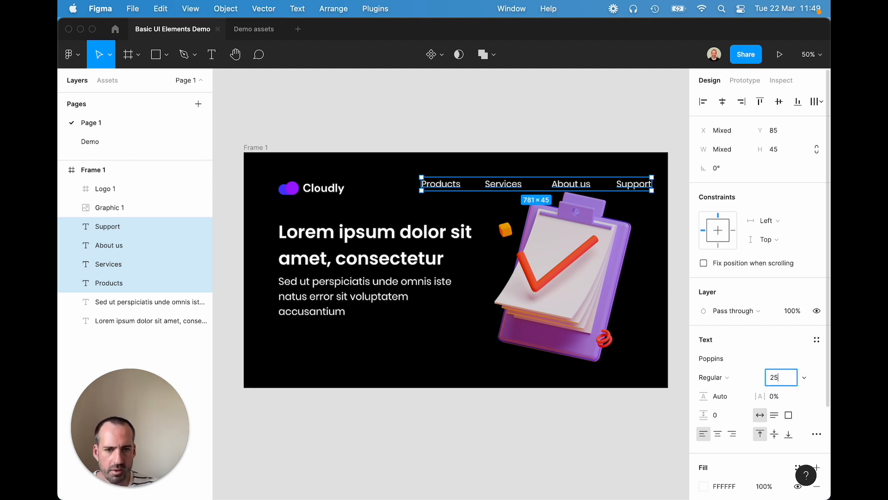
key(Return)
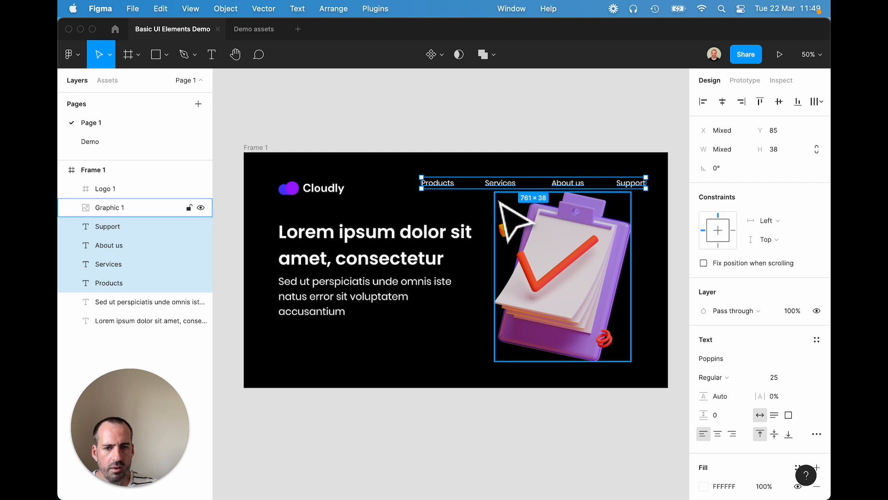
key(Escape)
Move the About us, Services and Products labels closer to Support along the same row, leaving 40 px gaps.
click(565, 184)
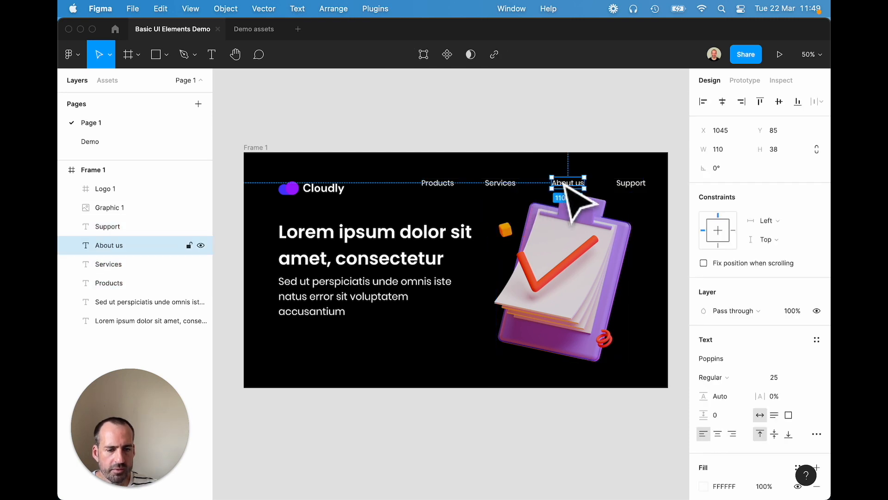
drag(564, 184, 585, 183)
drag(495, 185, 535, 186)
drag(437, 187, 495, 187)
Distribute the horizontal spacing of the four navigation labels evenly and move the whole row up to Y 70.
shift+click(547, 186)
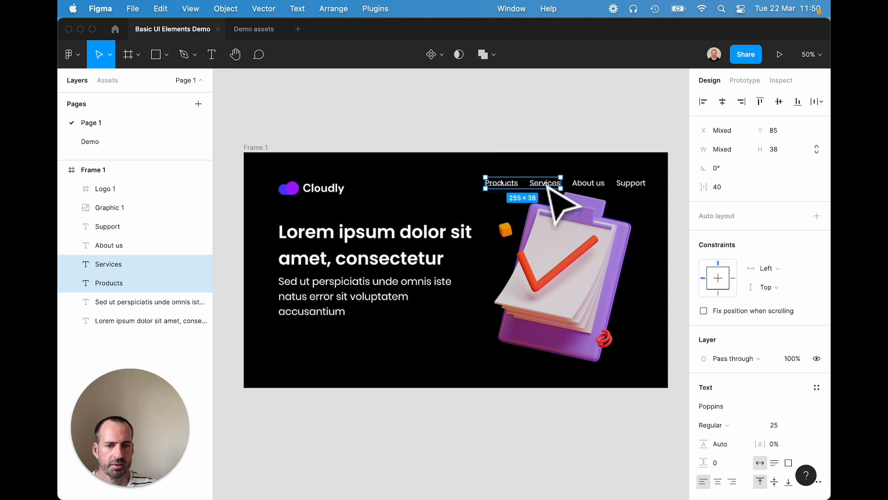
shift+click(587, 186)
shift+click(626, 185)
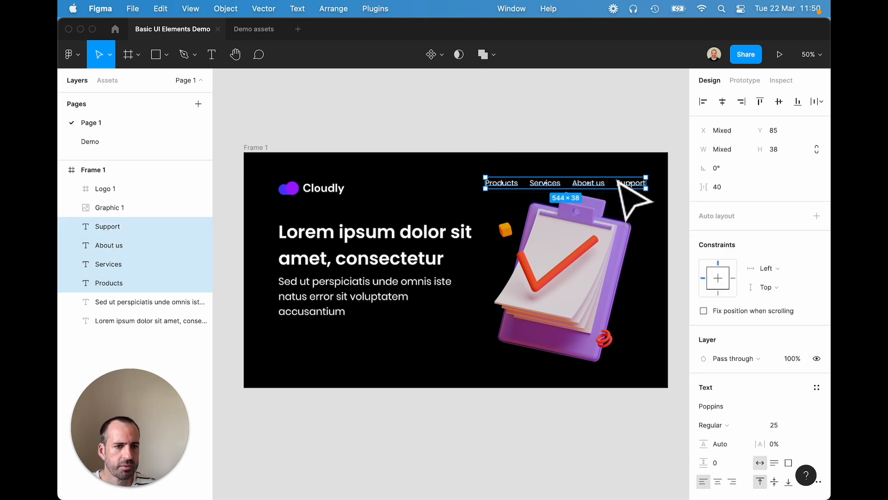
click(821, 102)
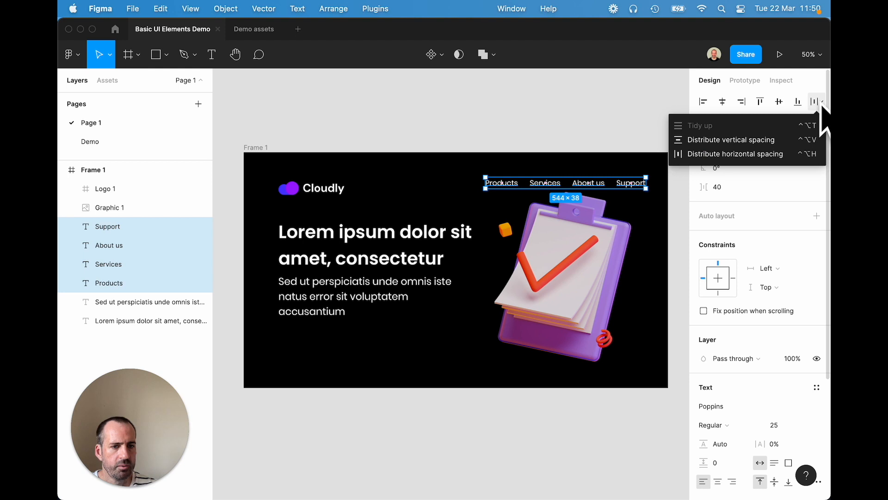
click(766, 154)
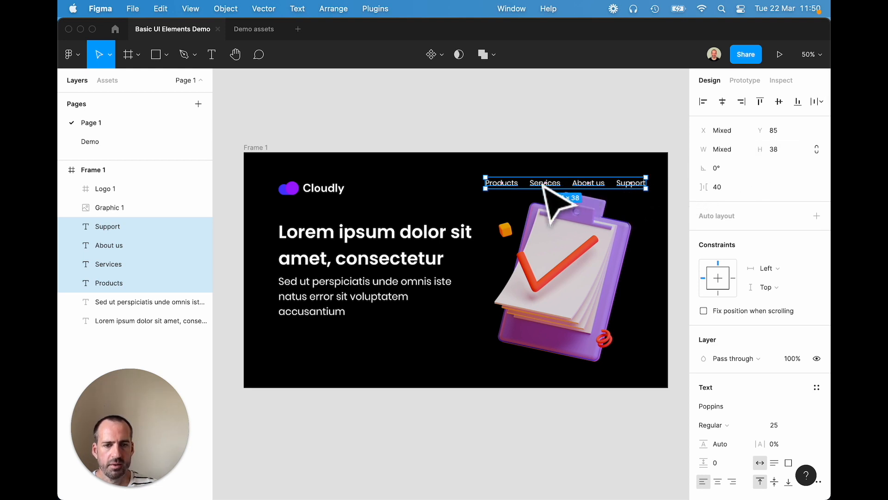
drag(532, 185, 535, 181)
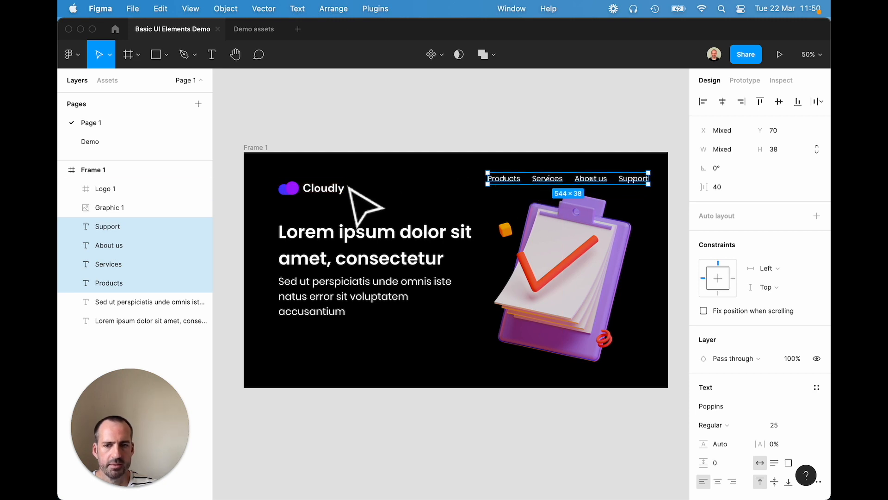
click(329, 184)
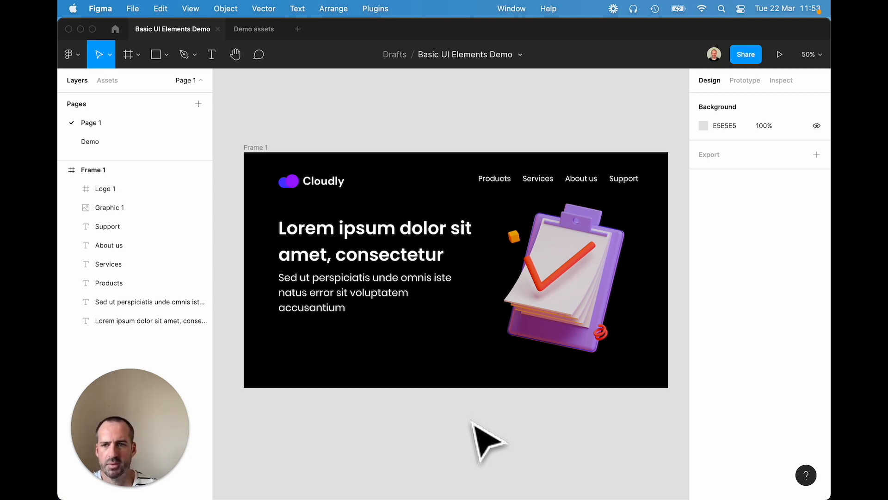
Draw a rectangle about 496 × 90 below the supporting text as the button shape.
click(166, 57)
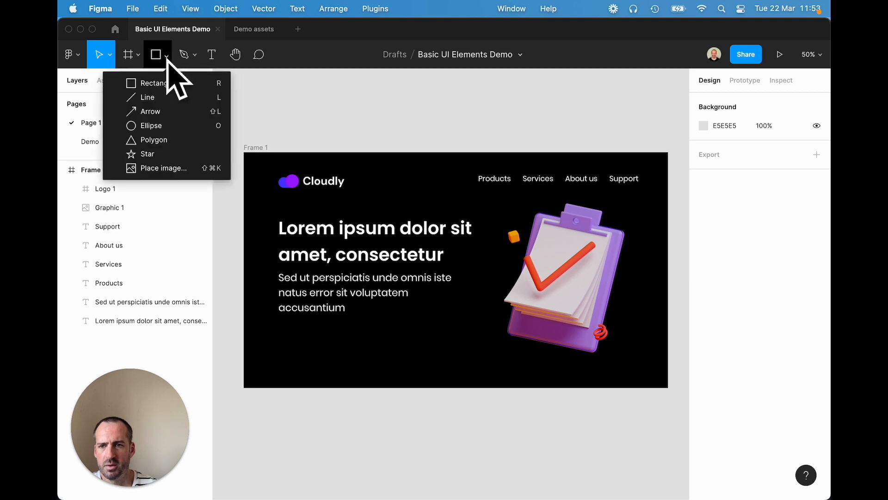
click(170, 84)
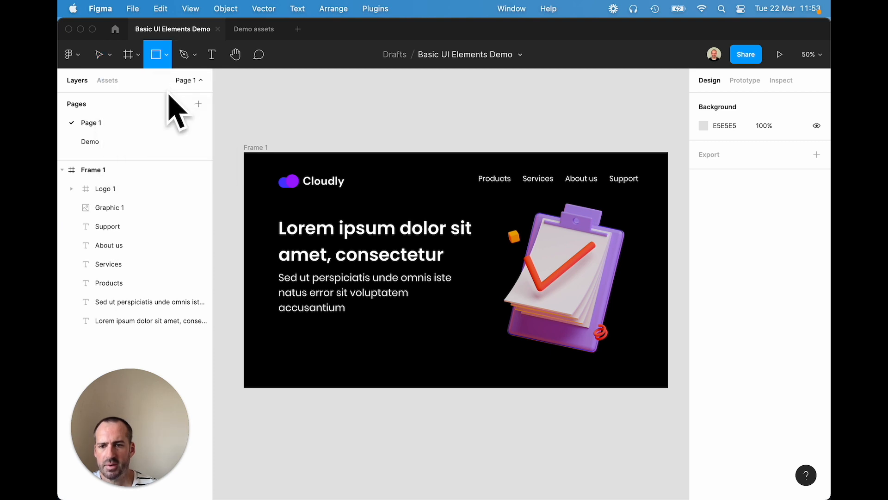
mouse_move(280, 331)
mouse_down()
mouse_move(315, 359)
mouse_move(427, 357)
mouse_up()
click(432, 416)
click(398, 350)
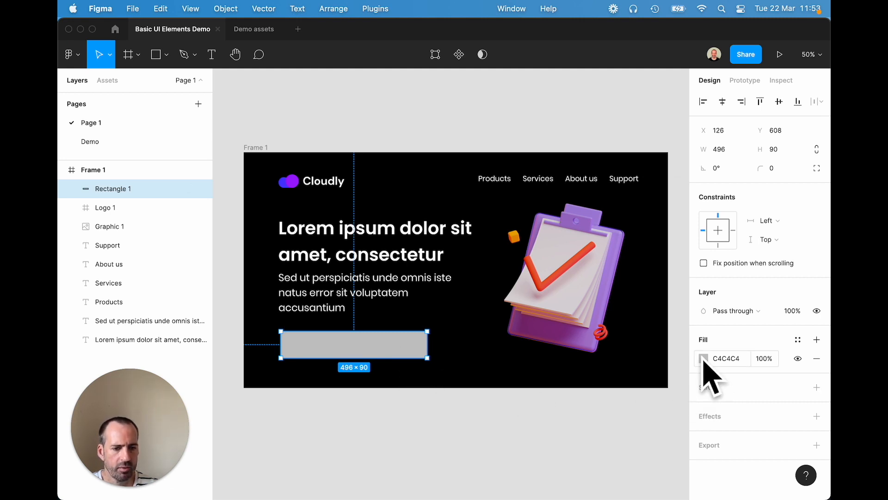
Fill the button rectangle with the purple 9328FF sampled from the Cloudly logo.
click(703, 359)
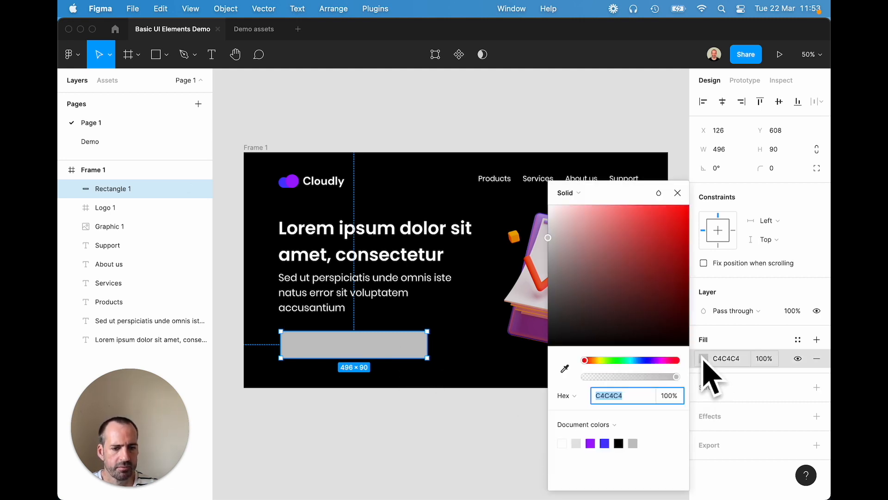
click(565, 370)
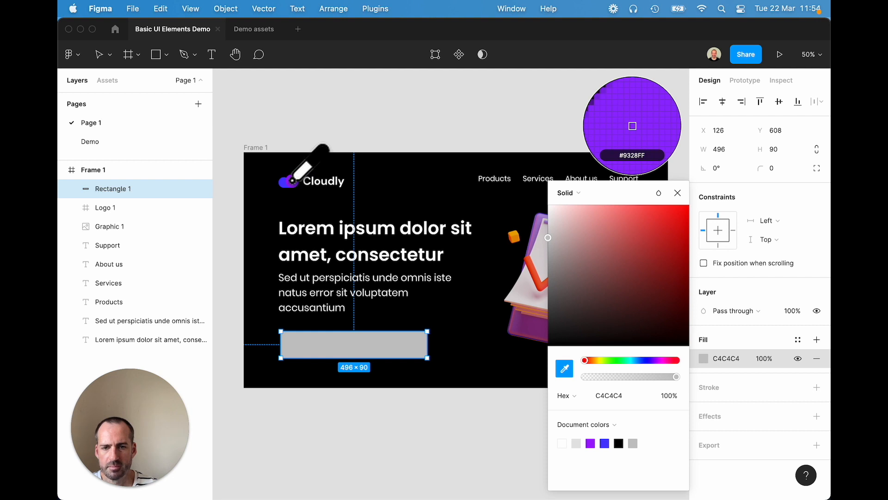
click(292, 181)
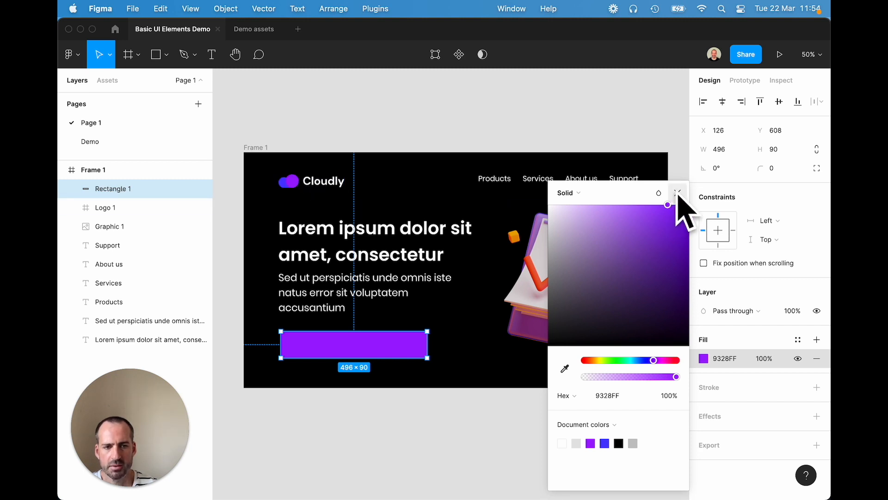
click(678, 193)
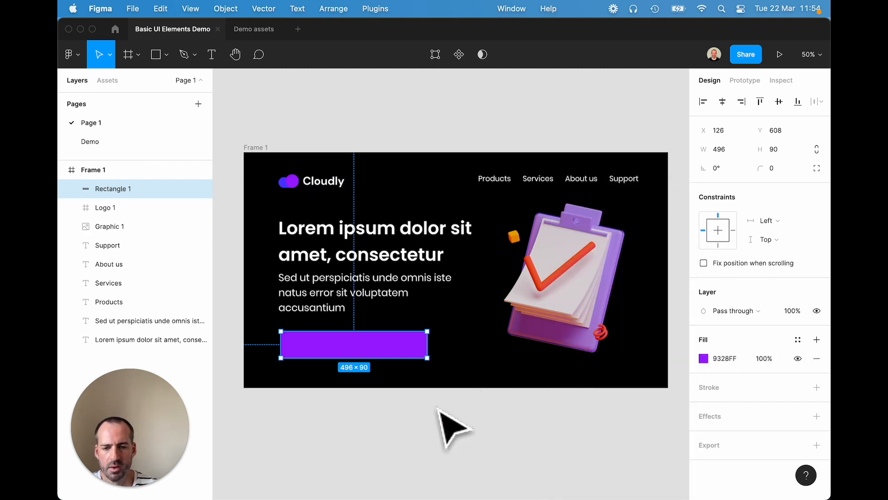
click(437, 408)
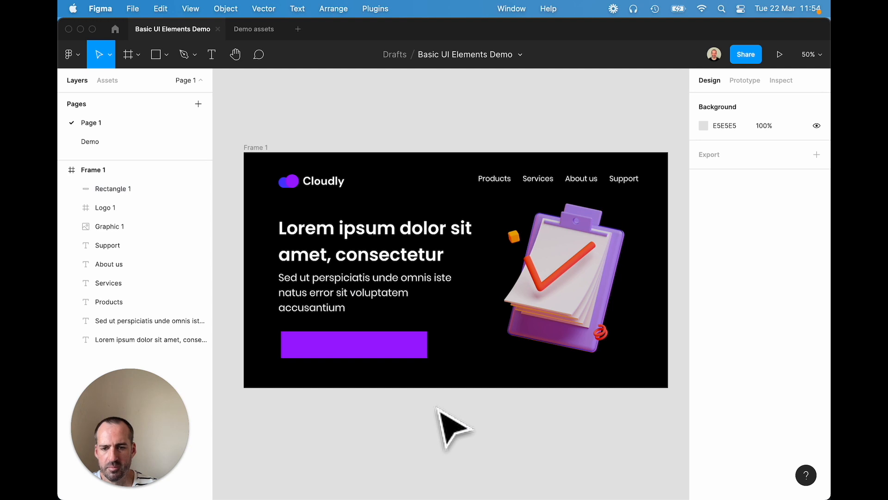
Set the purple rectangle's corner radius to 10 and align it with the text's left edge at X 118, Y 589.
click(395, 345)
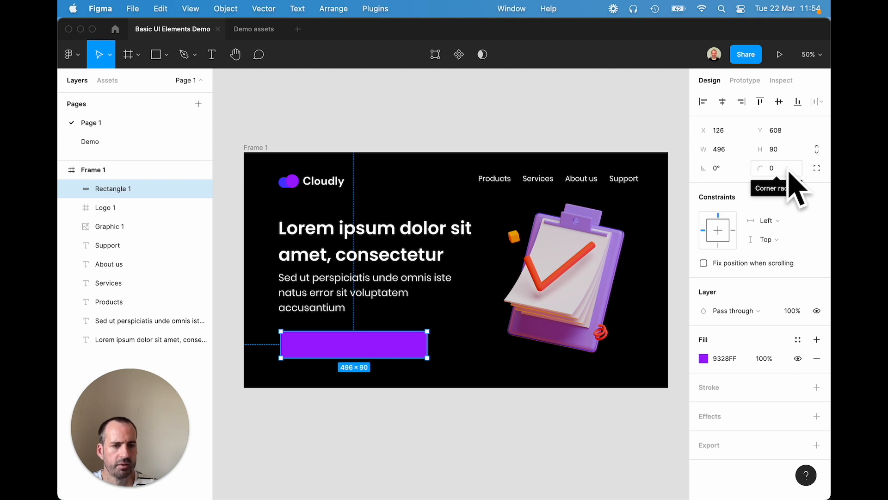
click(769, 171)
text(10)
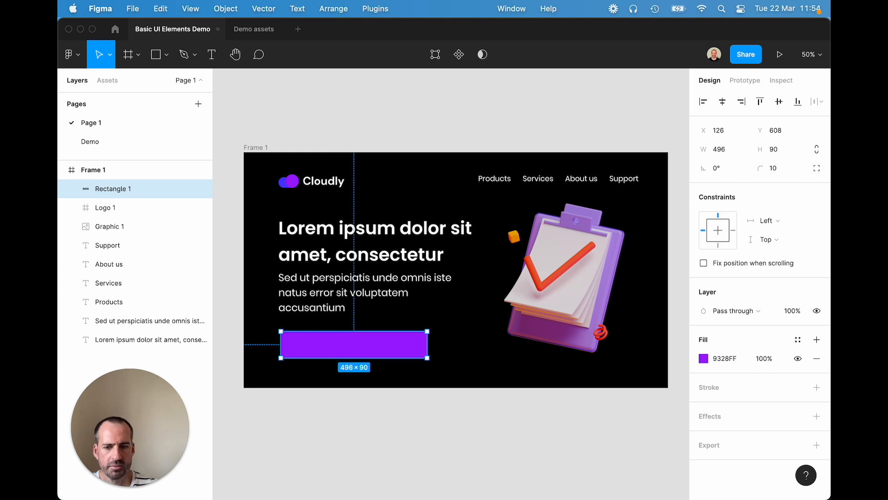
click(407, 428)
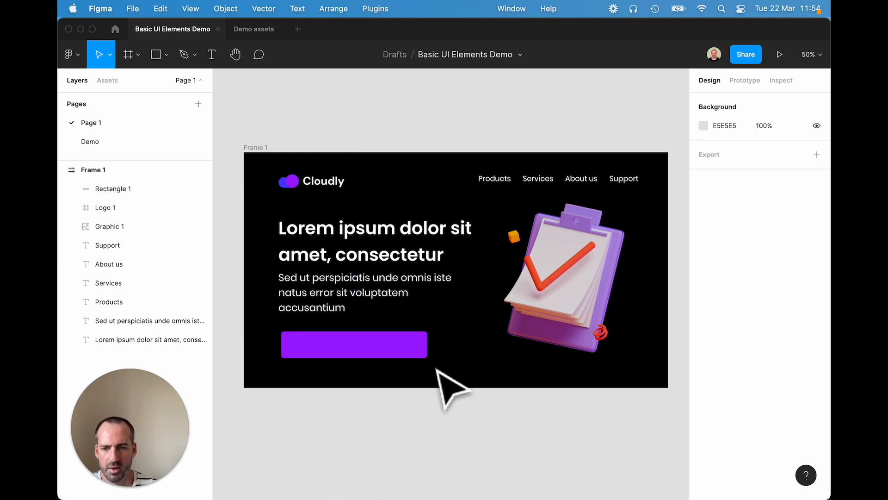
drag(403, 351, 396, 348)
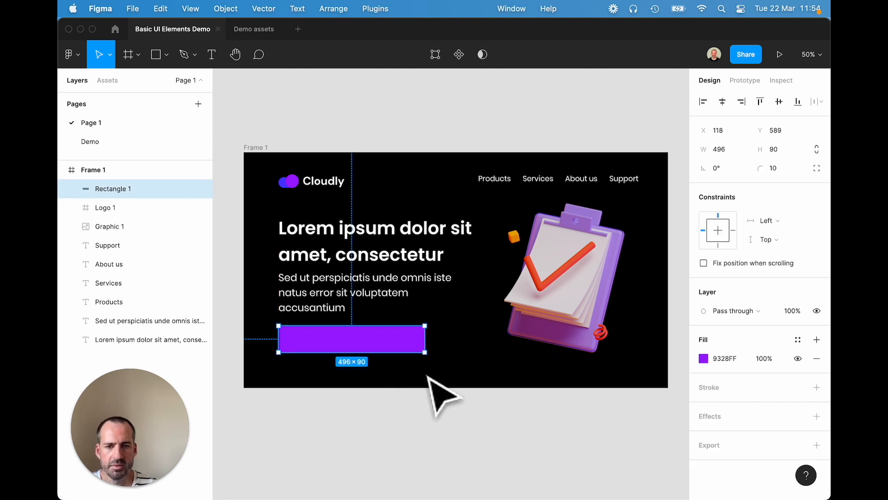
Place a copy of the Products label at the centre of the purple button and move its layer above Rectangle 1.
click(494, 181)
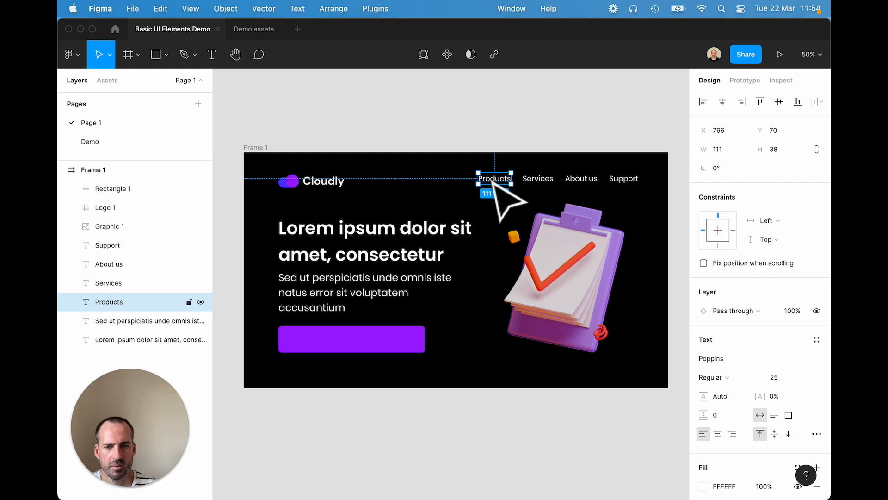
key(super+c)
key(super+v)
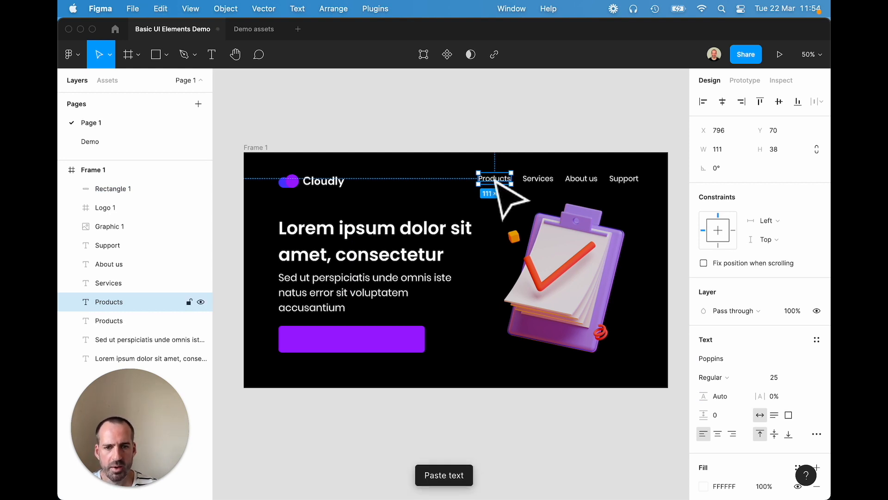
drag(497, 181, 353, 342)
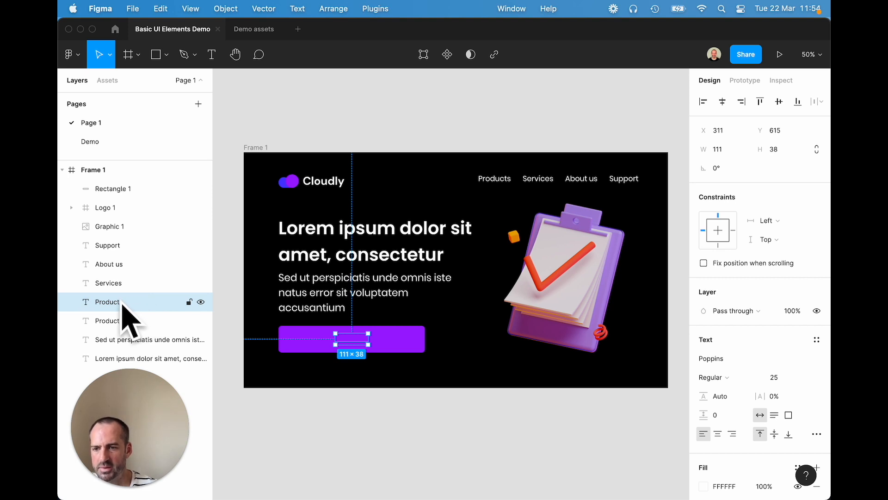
drag(113, 306, 113, 180)
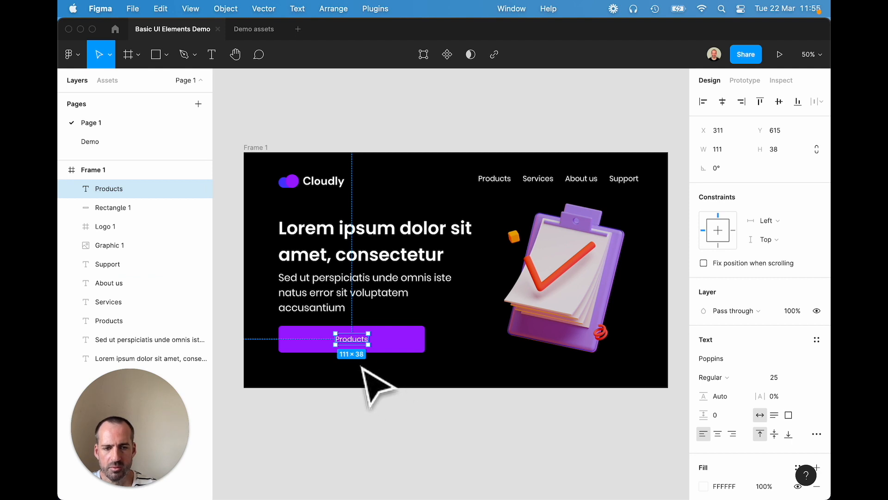
Set the button label's font size to 35 and re-centre it on the purple button.
click(781, 377)
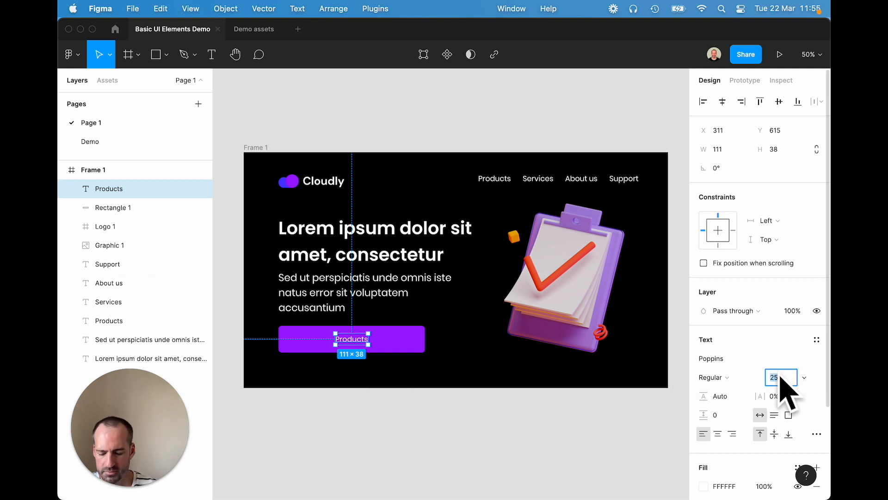
text(35)
key(Return)
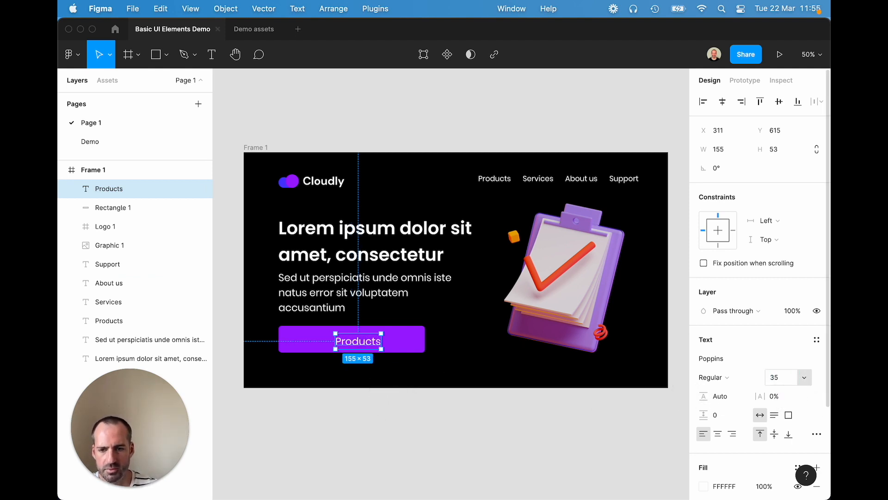
drag(357, 352, 352, 341)
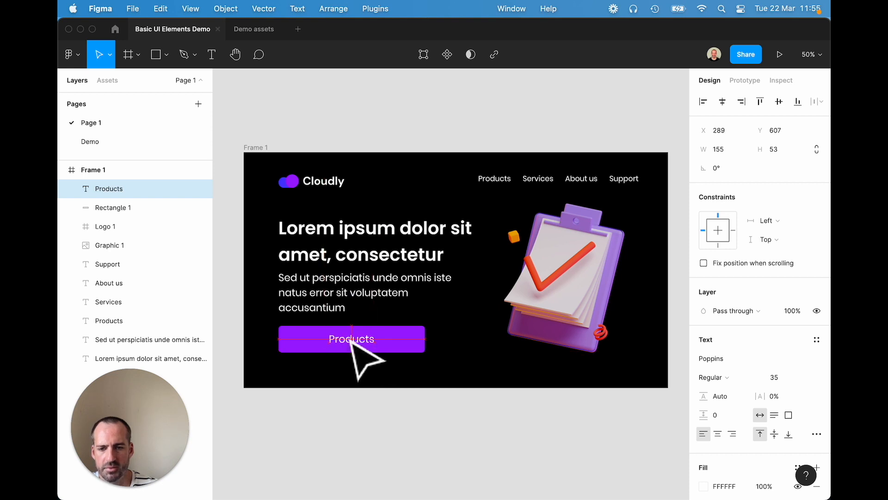
drag(351, 341, 351, 341)
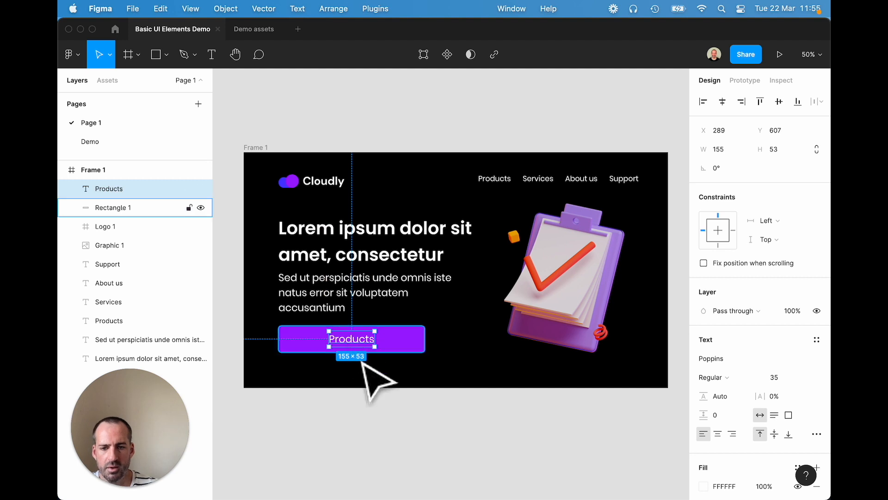
click(376, 375)
Change the button label's font weight to SemiBold.
click(354, 343)
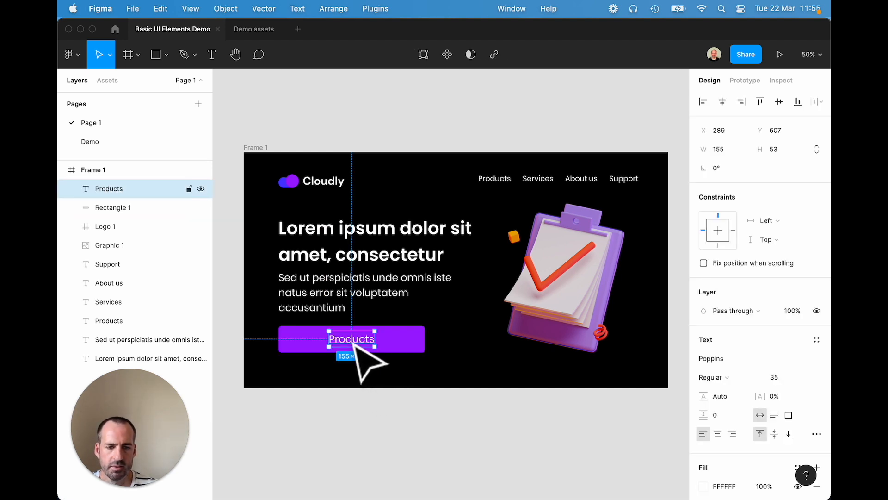
click(736, 377)
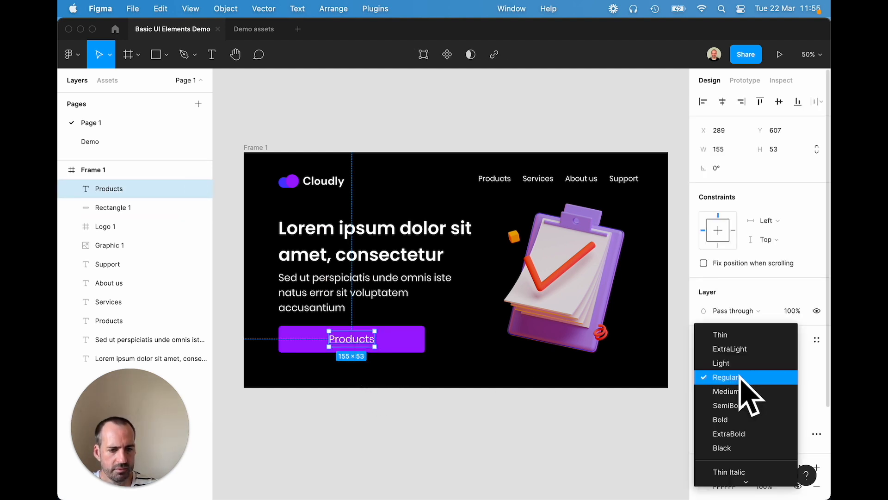
click(743, 406)
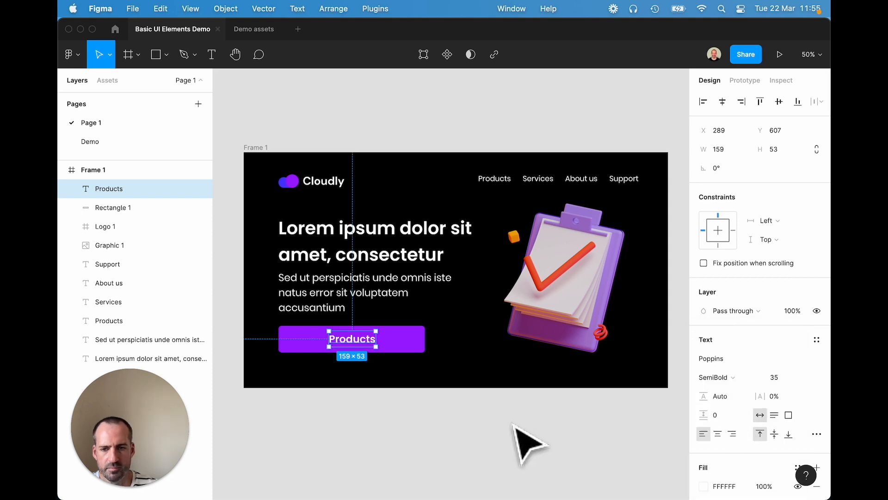
click(523, 436)
Change the button label's text to "Sign up now" and centre it on the purple button.
double_click(355, 341)
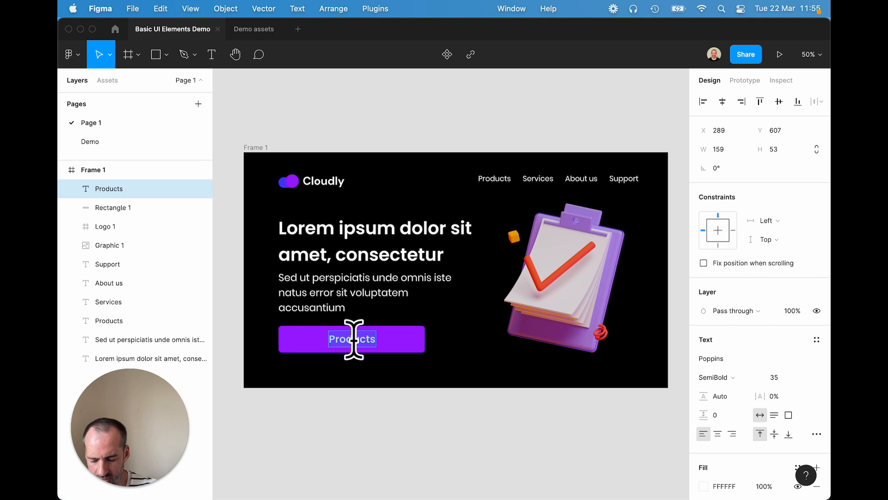
text(Sign up n)
text(pw)
key(BackSpace)
key(BackSpace)
text(ow)
key(Escape)
drag(366, 340, 353, 341)
click(352, 414)
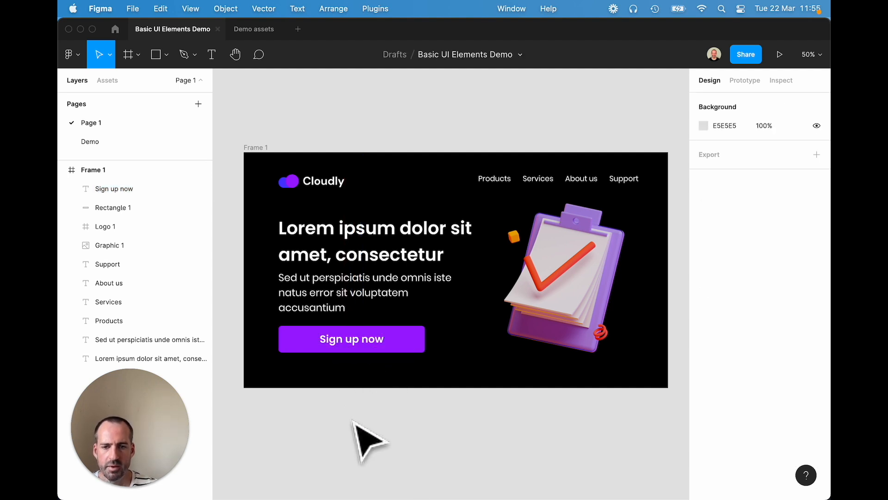